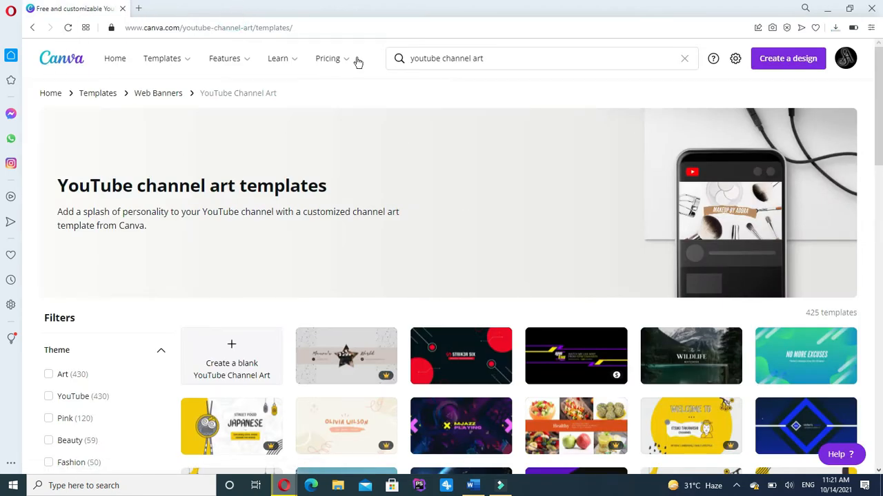
- Create a blank YouTube Channel Art design and show the uploaded media
left_click(236, 355)
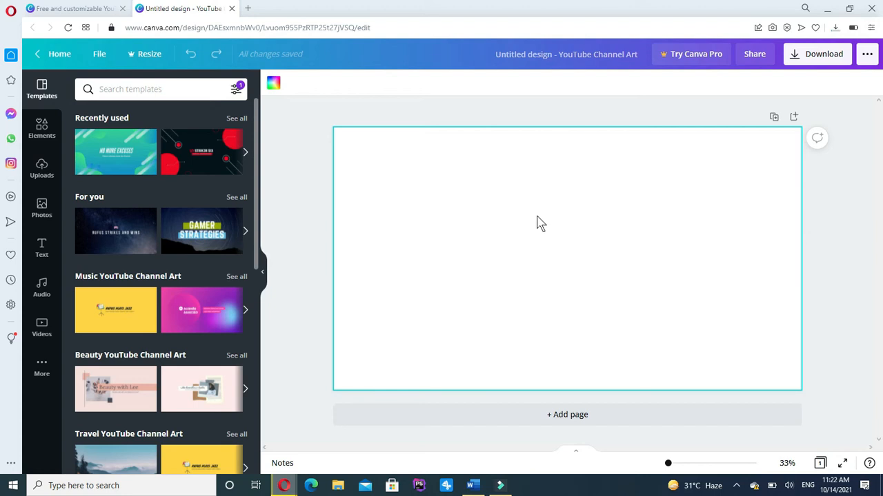
left_click(41, 168)
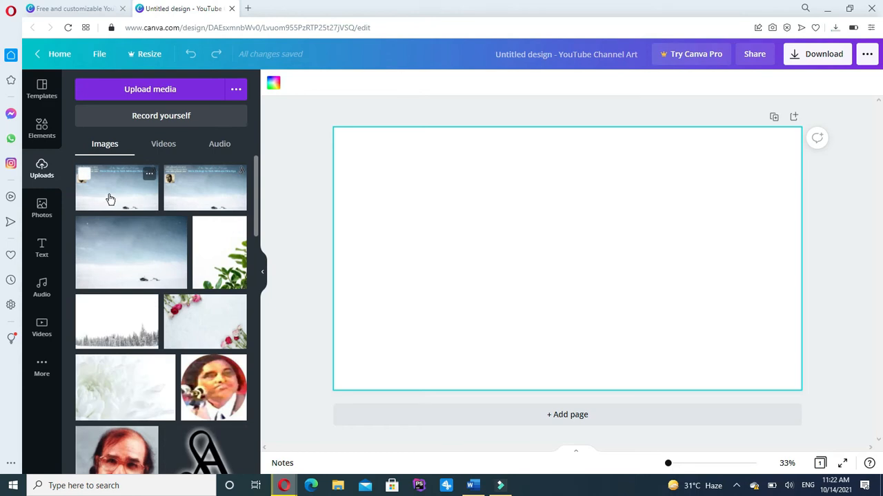
left_click(191, 93)
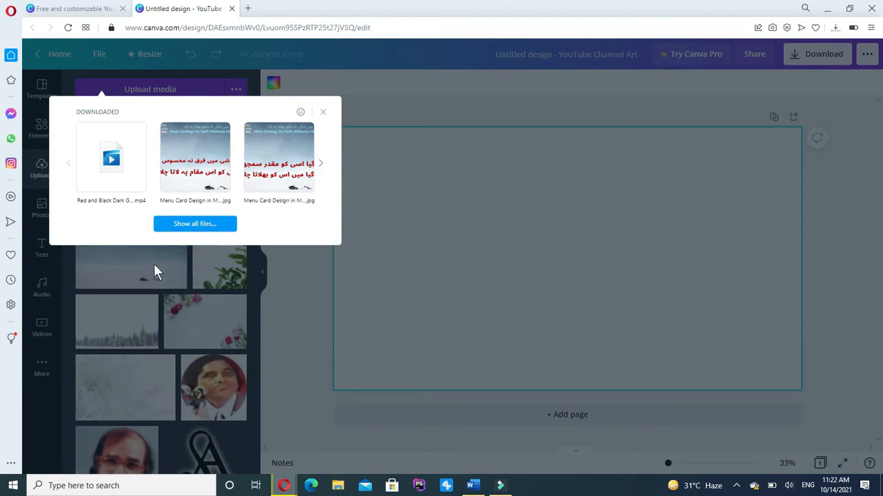
left_click(184, 230)
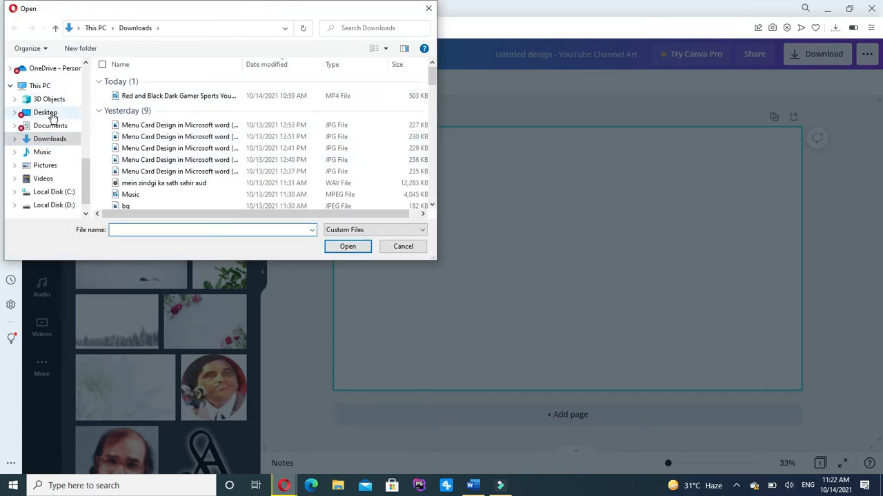
left_click(47, 113)
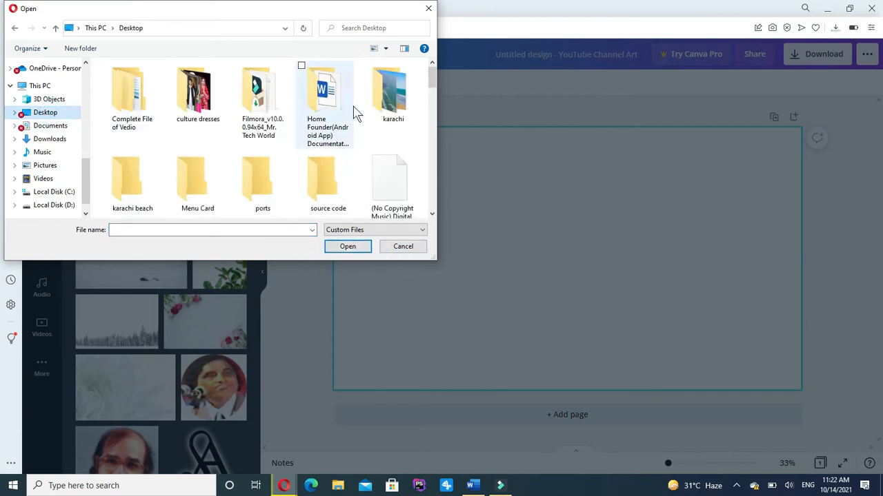
left_click(401, 112)
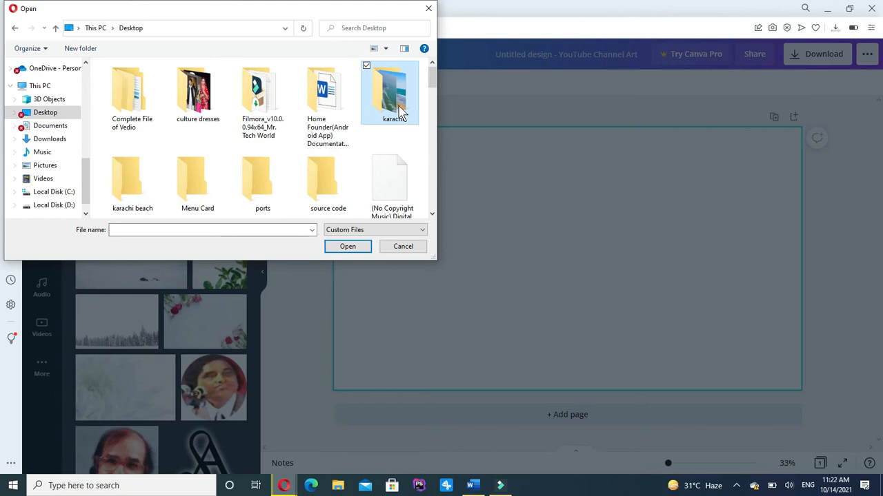
left_click(407, 202)
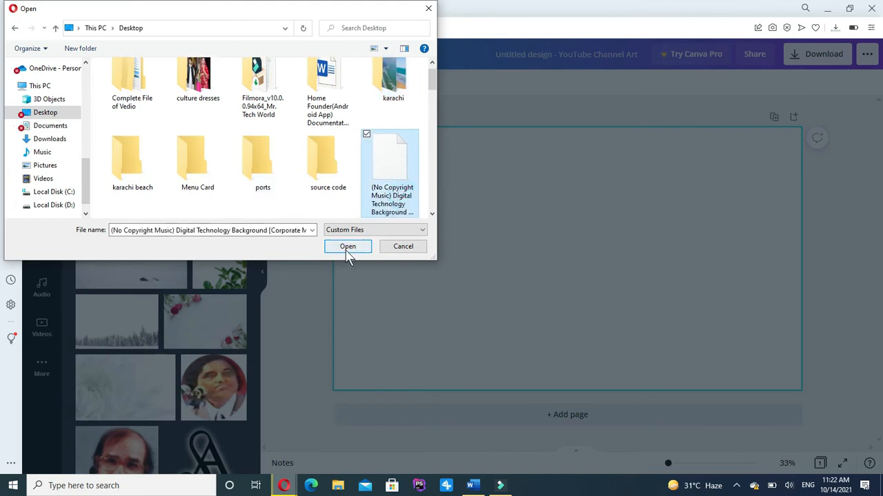
left_click(429, 9)
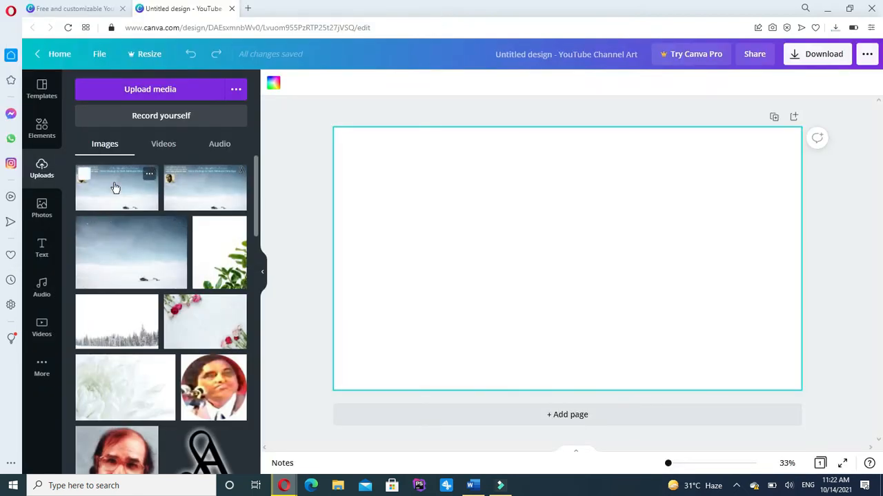
- Place the first uploaded snowy poetry image on the page and enlarge it to cover the whole page
left_click(114, 188)
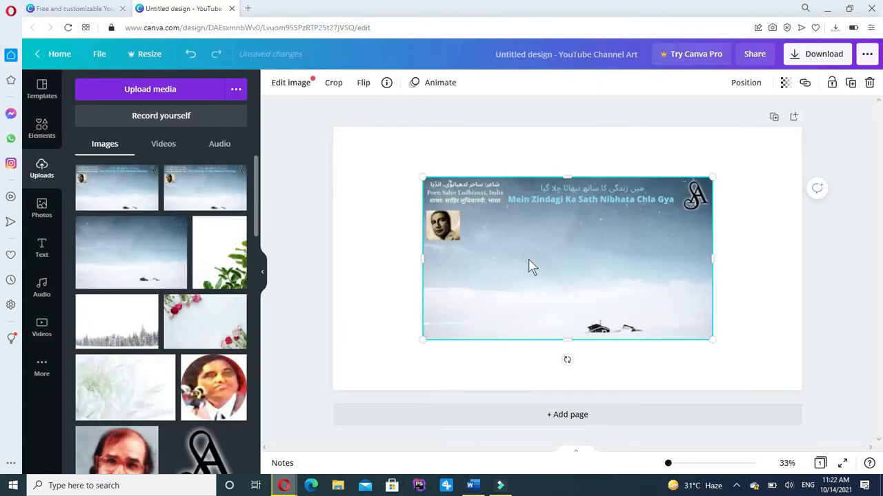
mouse_move(611, 299)
left_mouse_down()
mouse_move(658, 309)
mouse_move(658, 317)
mouse_move(616, 307)
left_mouse_up()
left_click_drag(511, 228, 320, 147)
left_click(519, 232)
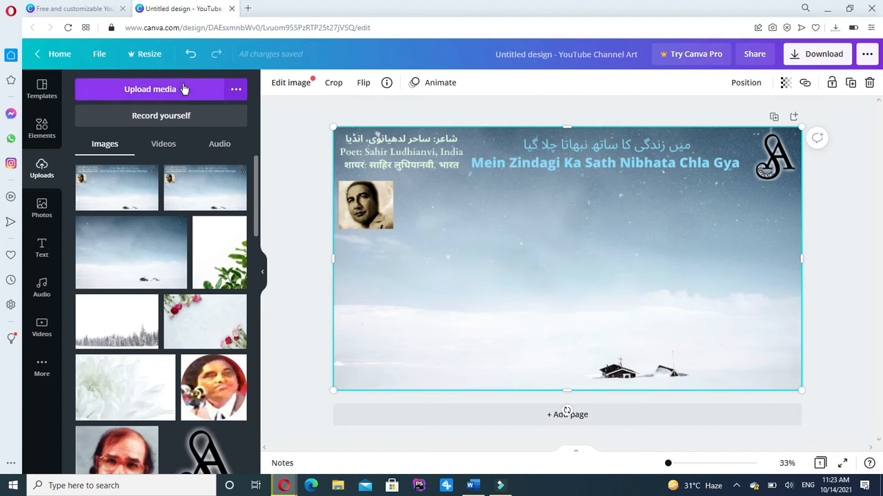
- Add the uploaded audio track "mein zindgi ka sath sahir aud.wav" to the design
left_click(219, 144)
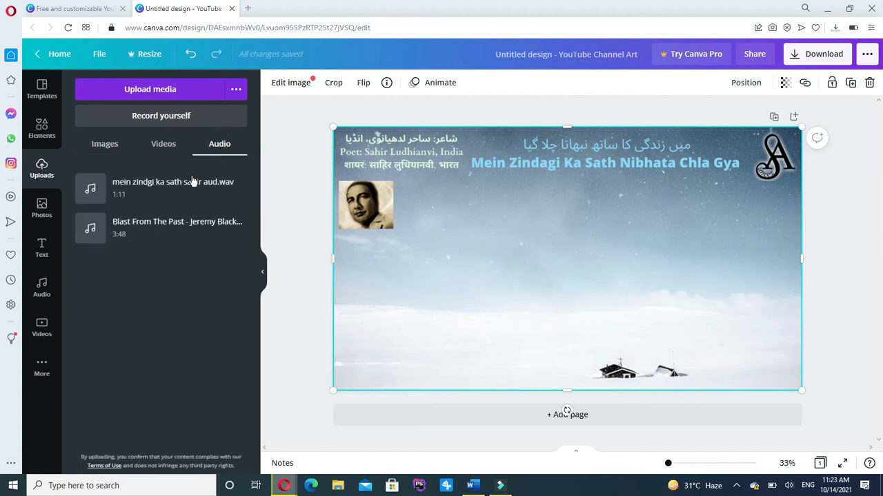
left_click(172, 201)
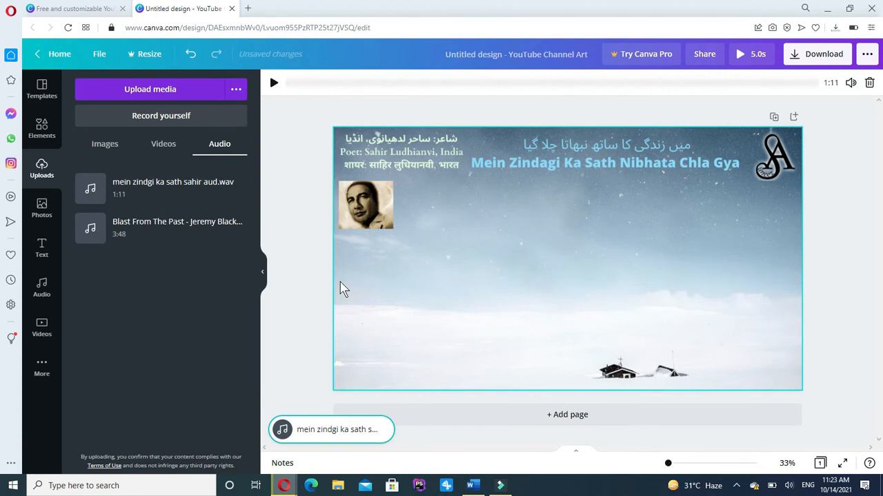
- Set the page's timing to 12.0 s and duplicate the page
left_click(473, 213)
left_click(526, 83)
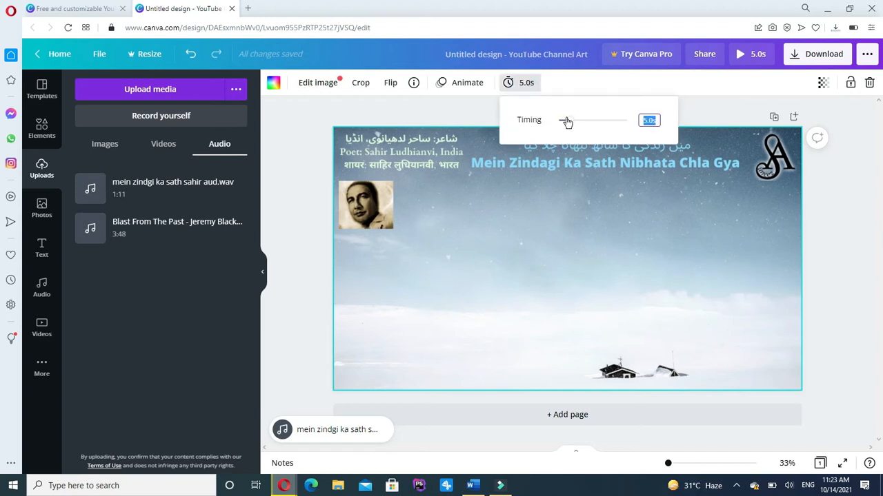
left_click_drag(569, 121, 586, 124)
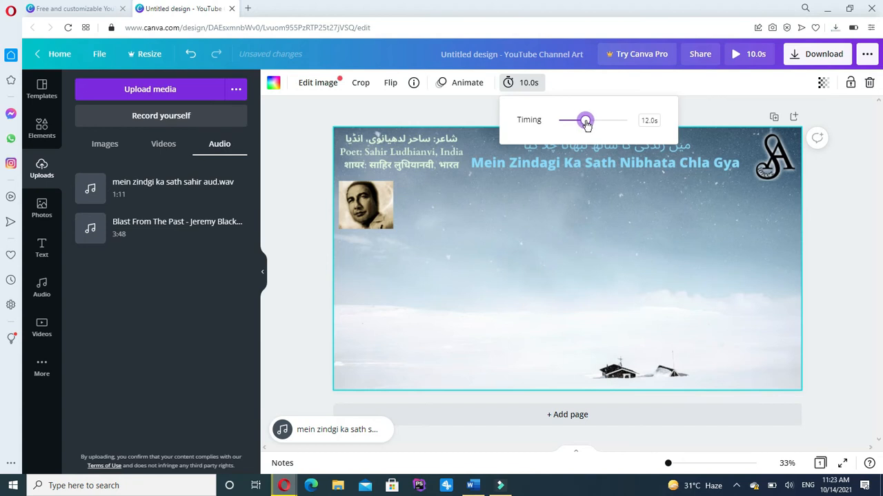
left_click(551, 200)
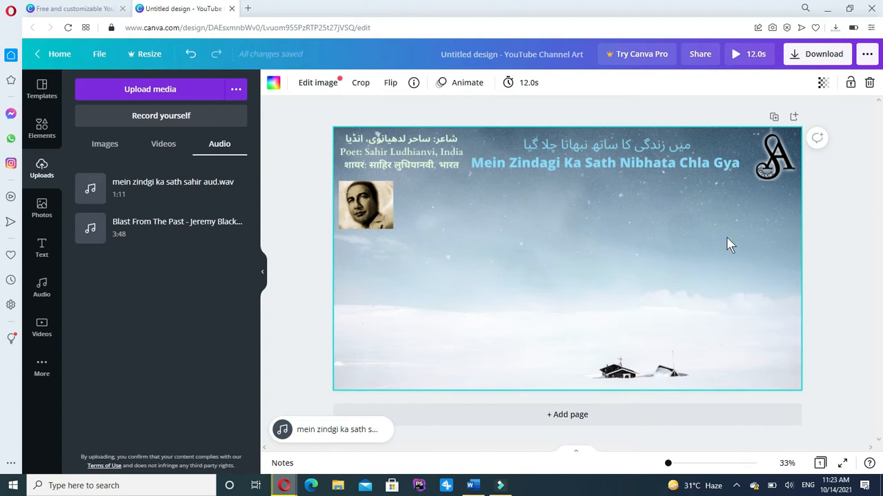
left_click(774, 118)
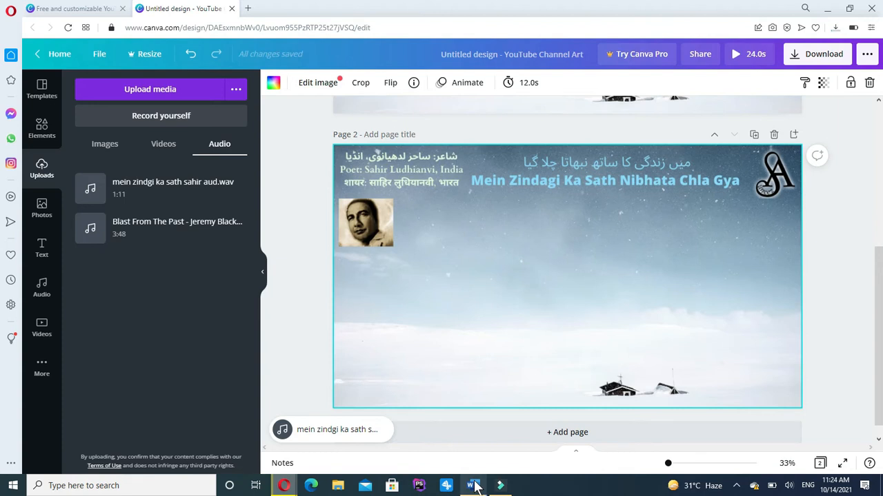
- Switch to Word, copy the poem's first line "میں زندگی کا ساتھ نبھاتا چلا گیا", and return to the Canva design
left_click(480, 441)
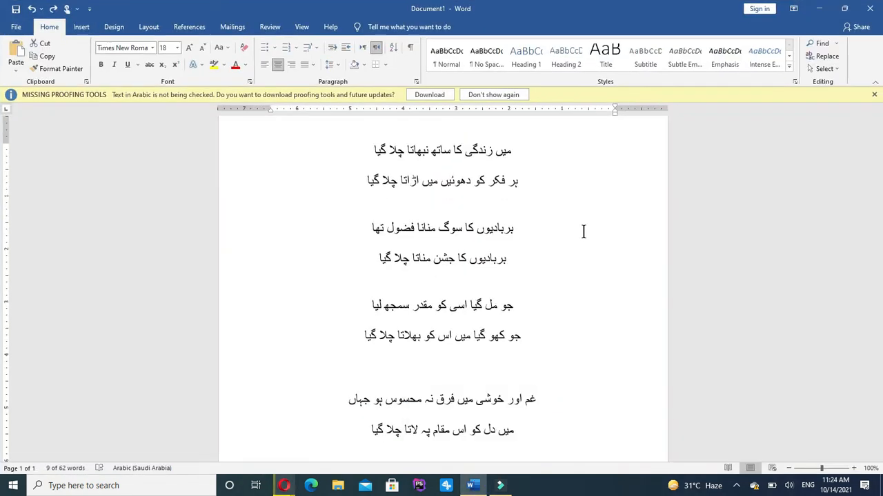
left_click(576, 190)
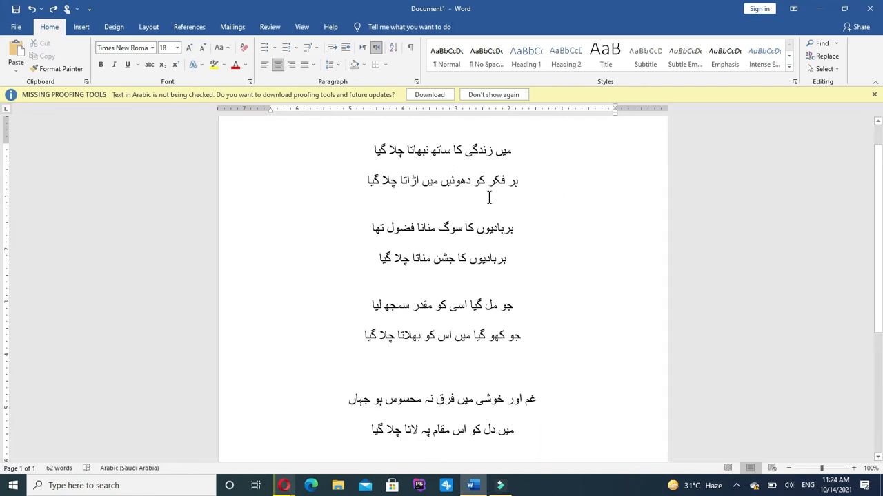
left_click_drag(521, 155, 370, 153)
key("ctrl+c")
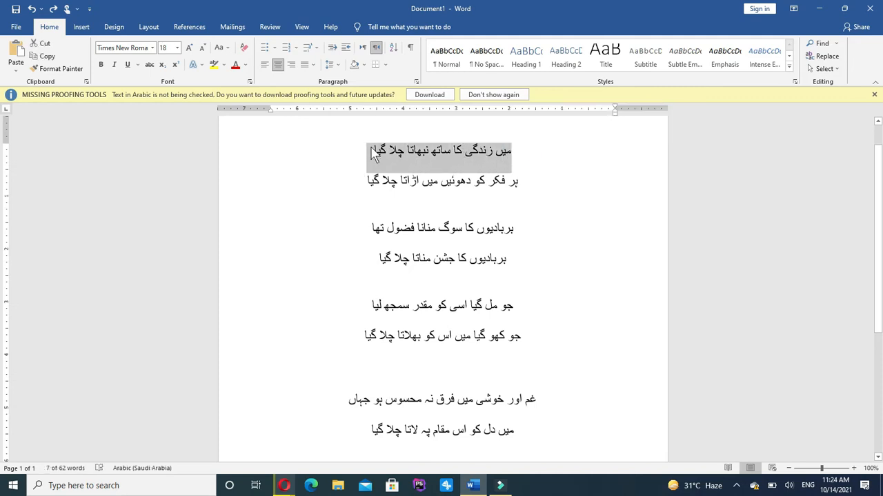
left_click(817, 14)
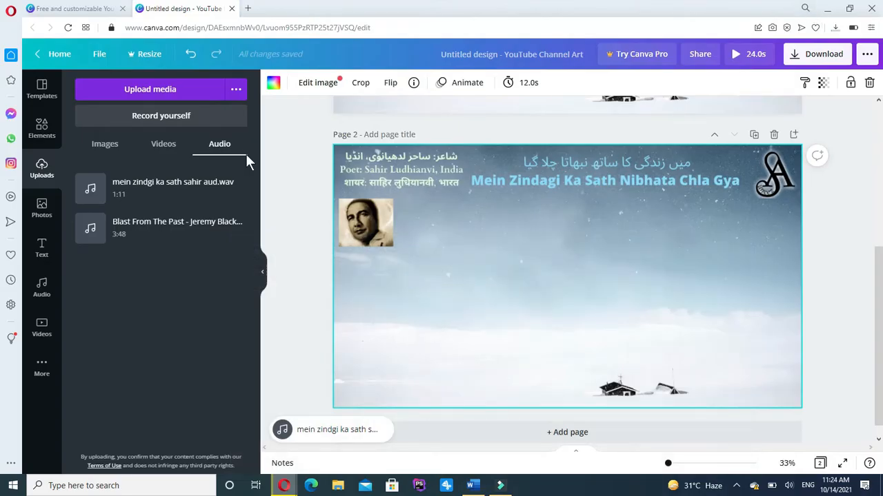
- Add a heading to page 2 and replace its placeholder text with the copied first line of the poem
left_click(42, 250)
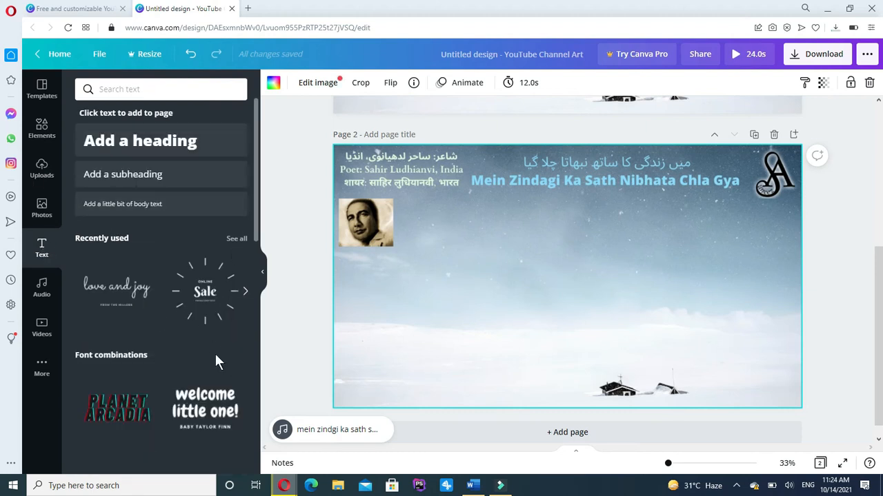
left_click(160, 152)
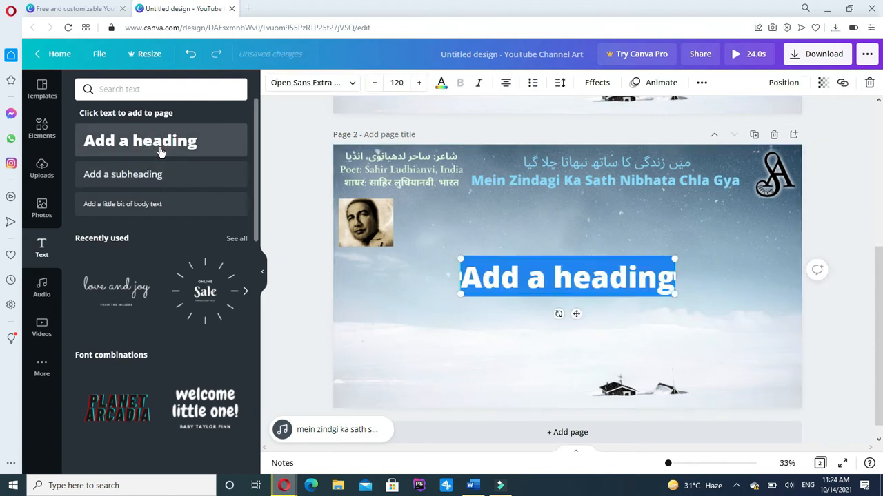
left_click(510, 278)
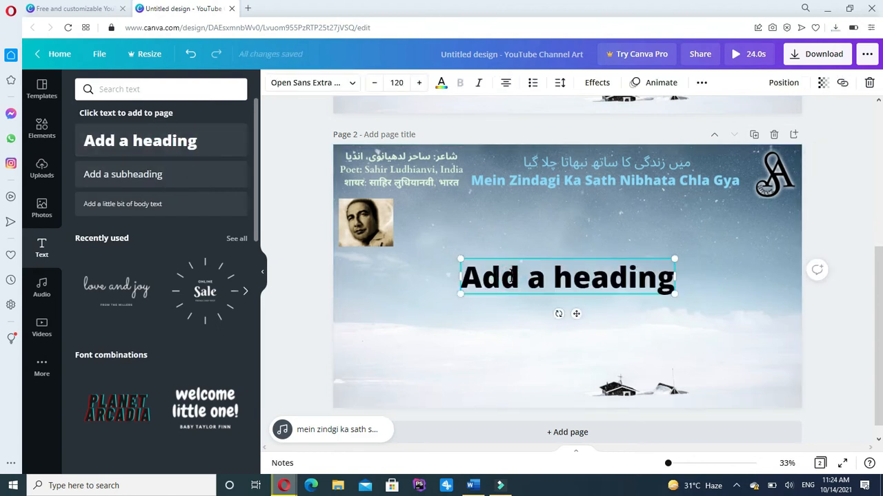
key("ctrl+a")
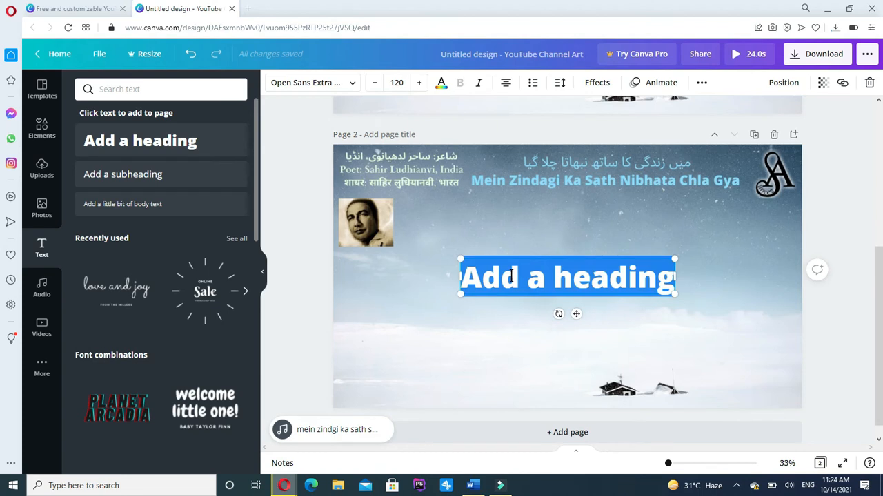
key("ctrl+v")
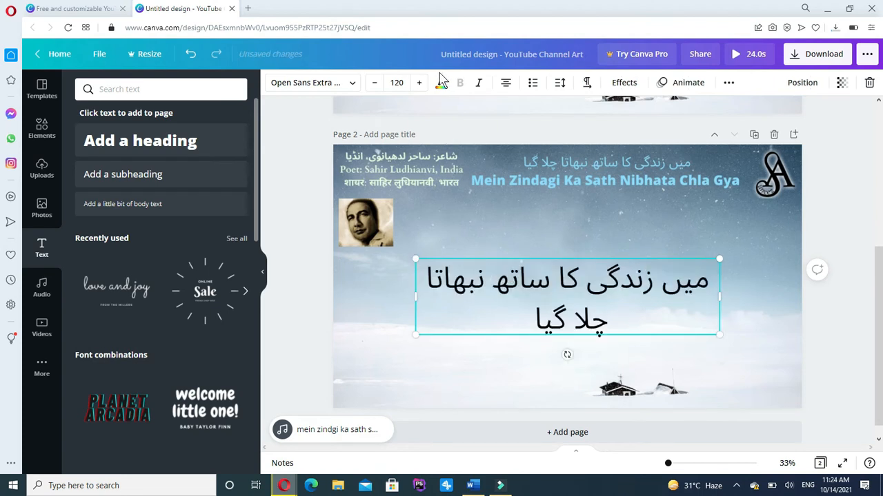
- Set the font of the whole pasted heading to Horizon and remove the empty line below its text
left_click(347, 84)
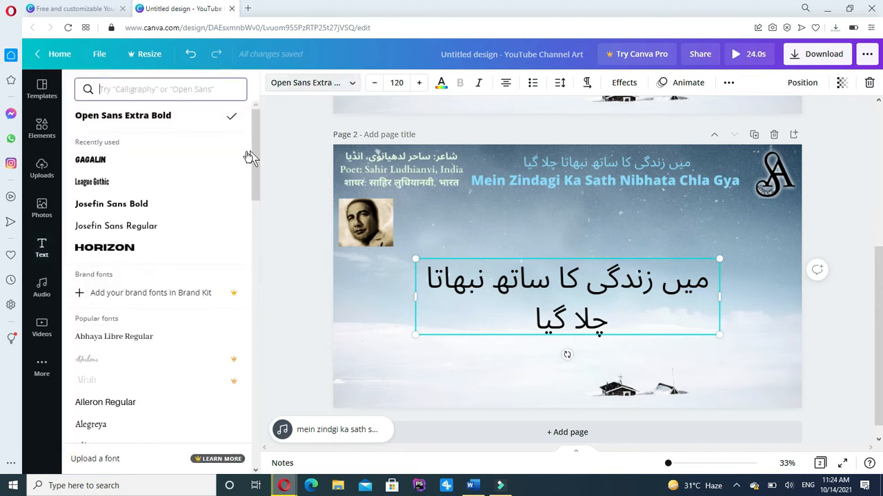
left_click(214, 162)
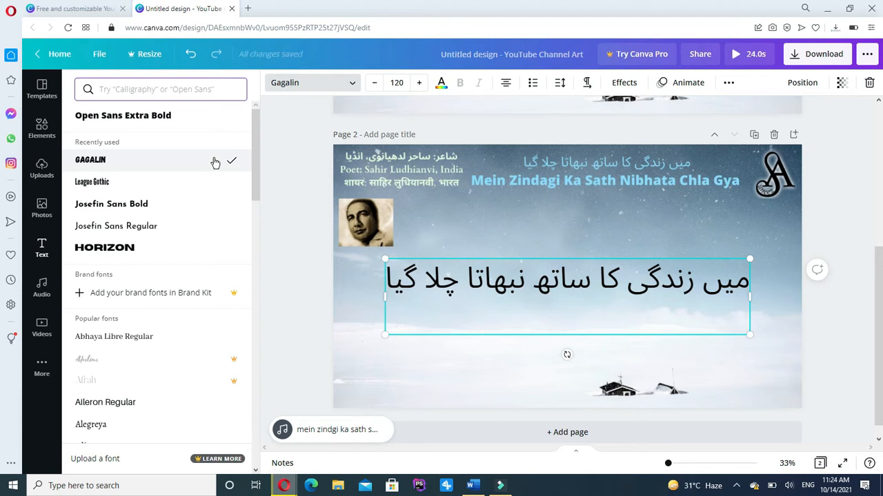
left_click(419, 85)
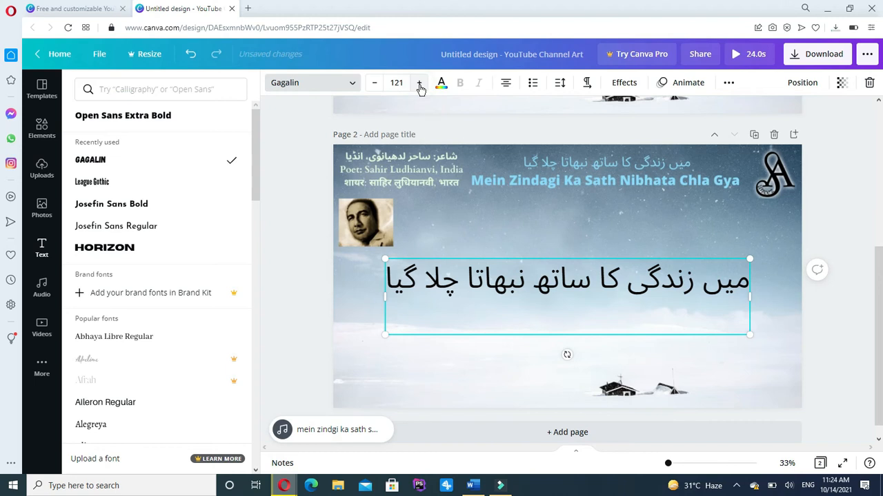
left_click(206, 243)
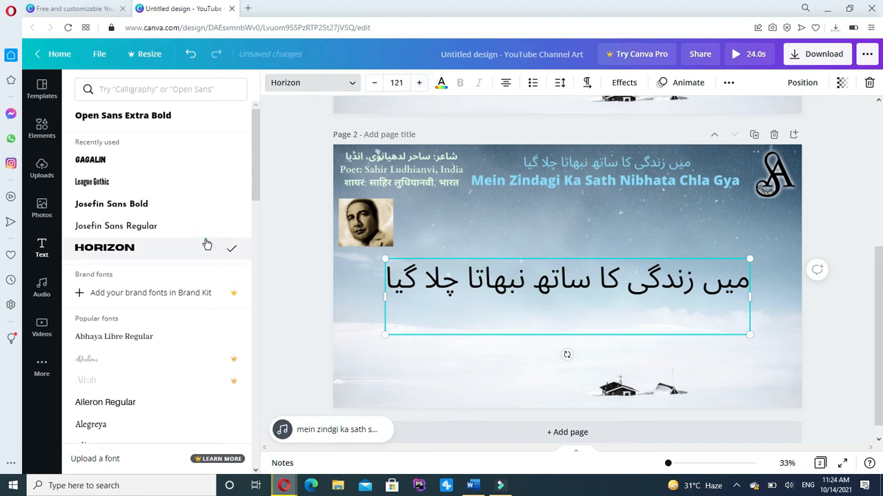
left_click(483, 279)
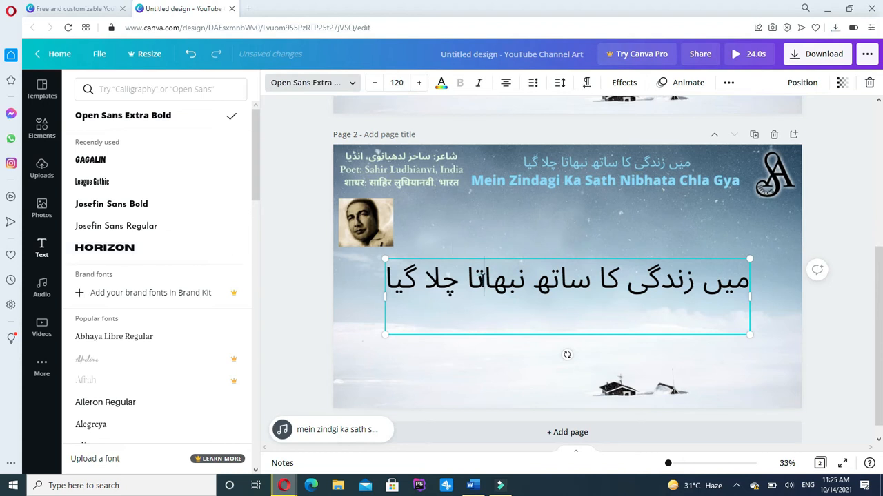
key("ctrl+a")
left_click(122, 165)
left_click(128, 249)
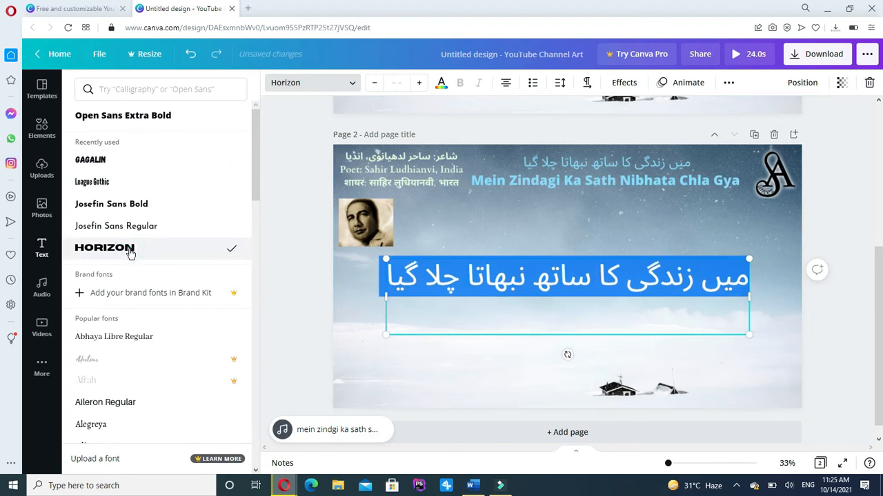
left_click(498, 325)
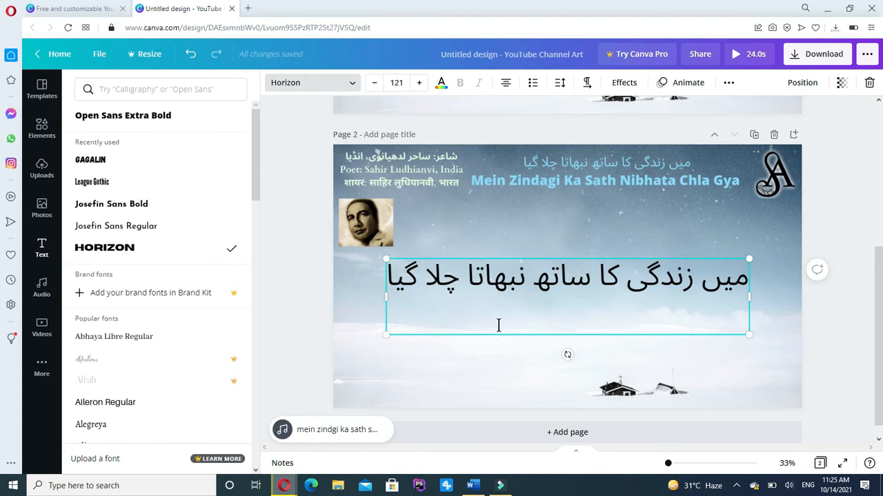
key("BackSpace")
- Color the entire heading text on page 2 with the default red
left_click(536, 286)
key("ctrl+a")
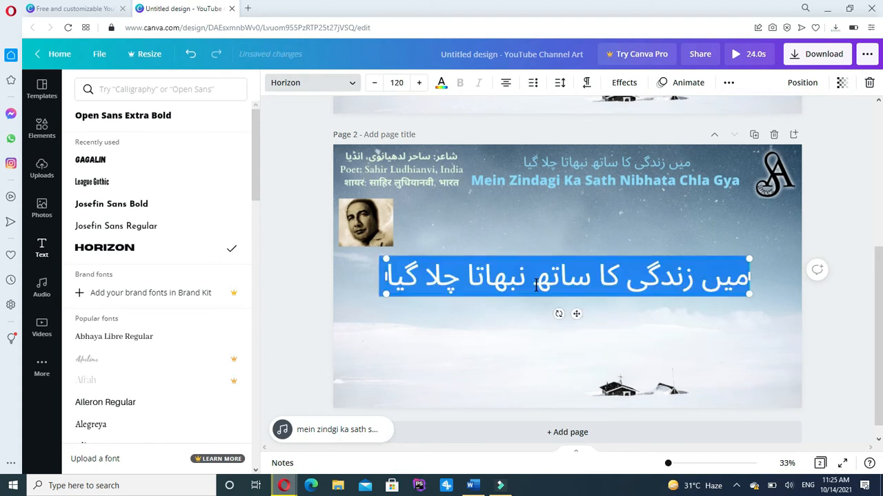
left_click(442, 88)
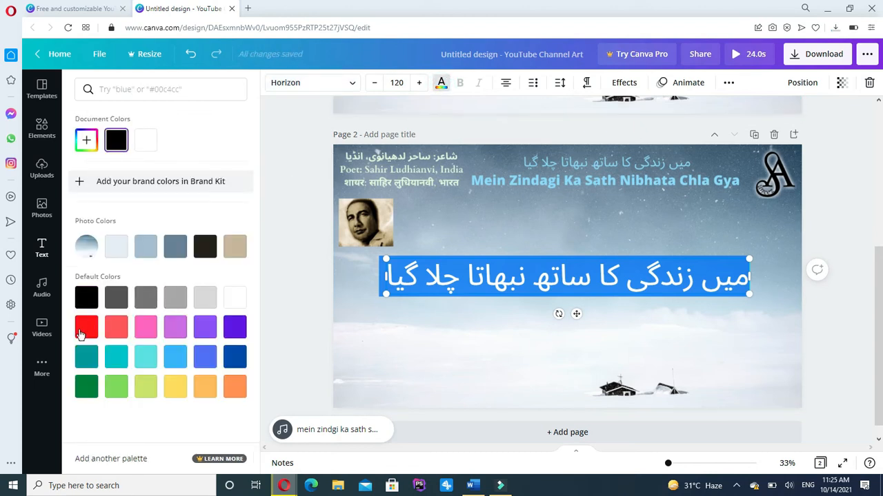
left_click(84, 333)
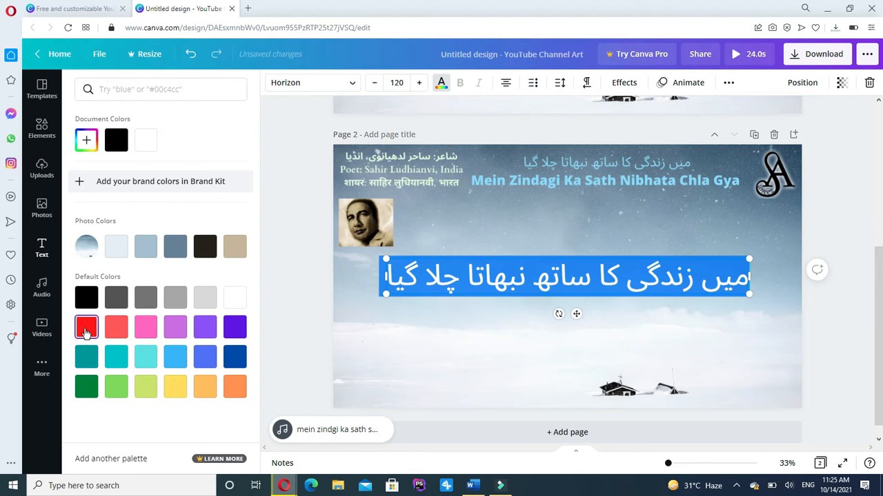
- Duplicate the red heading on page 2 and place the copy directly below the original line
left_click(408, 355)
left_click(408, 355)
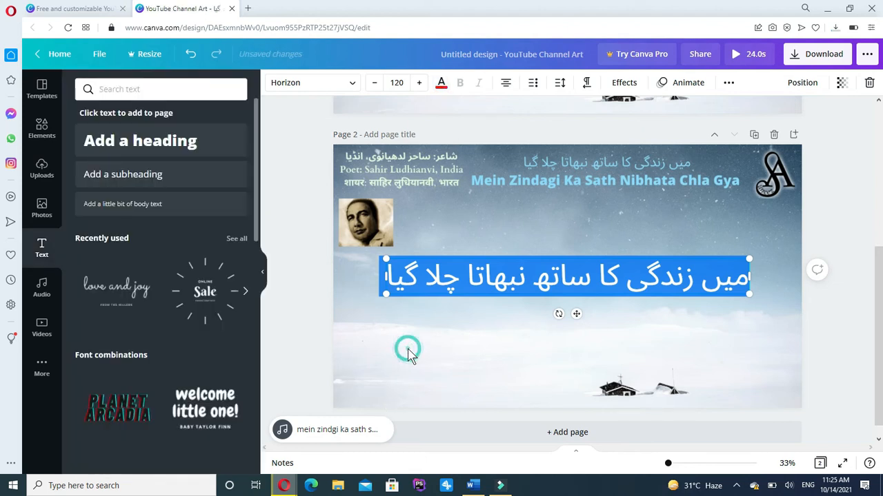
left_click(559, 277)
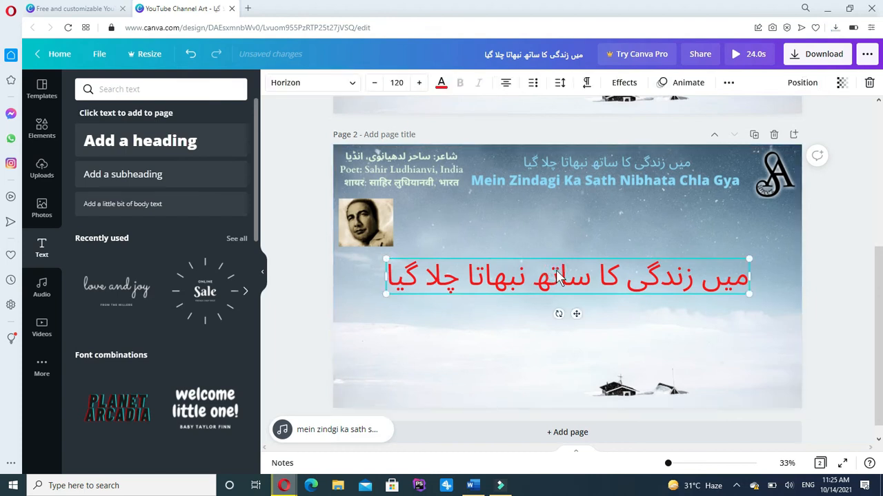
left_click(576, 314)
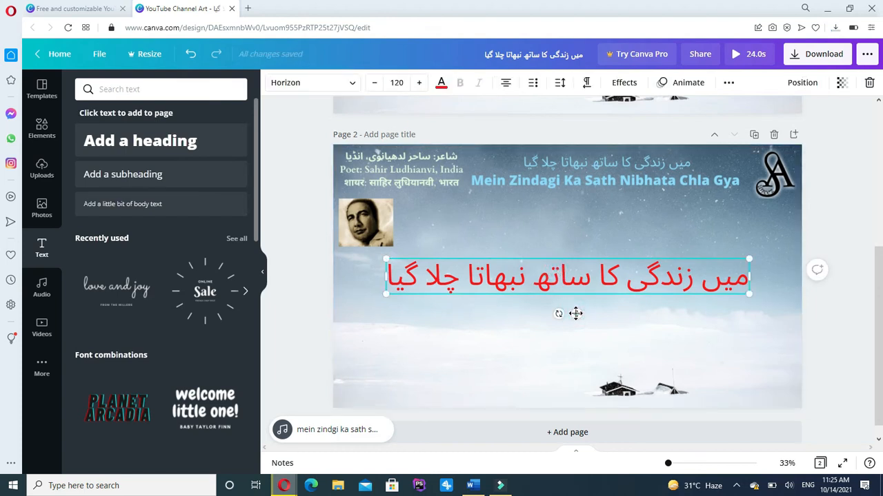
key("ctrl+d")
left_click_drag(579, 319, 577, 355)
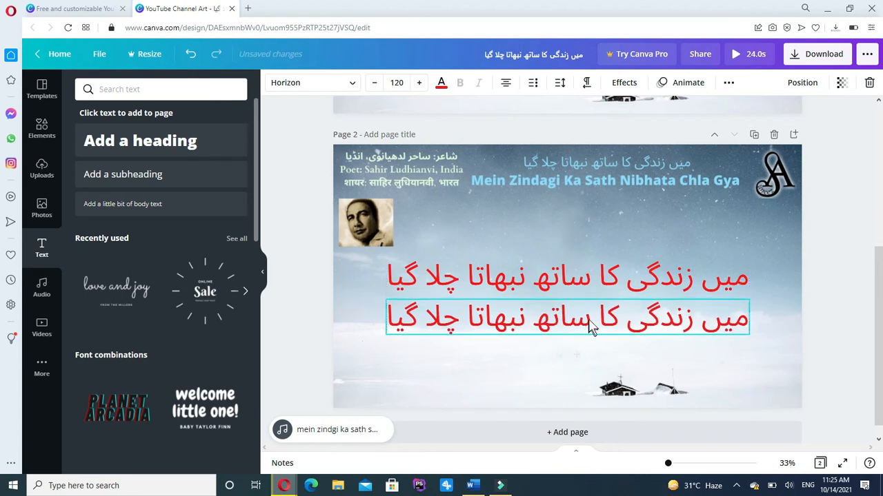
- Switch to Word, copy the poem's second line "ہر فکر کو دھوئیں میں اڑاتا چلا گیا", and return to the Canva design
left_click(589, 319)
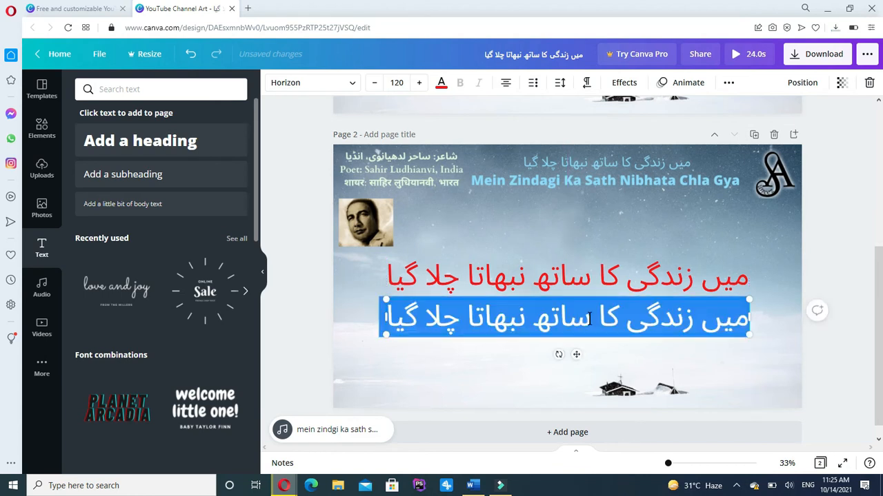
left_click(473, 487)
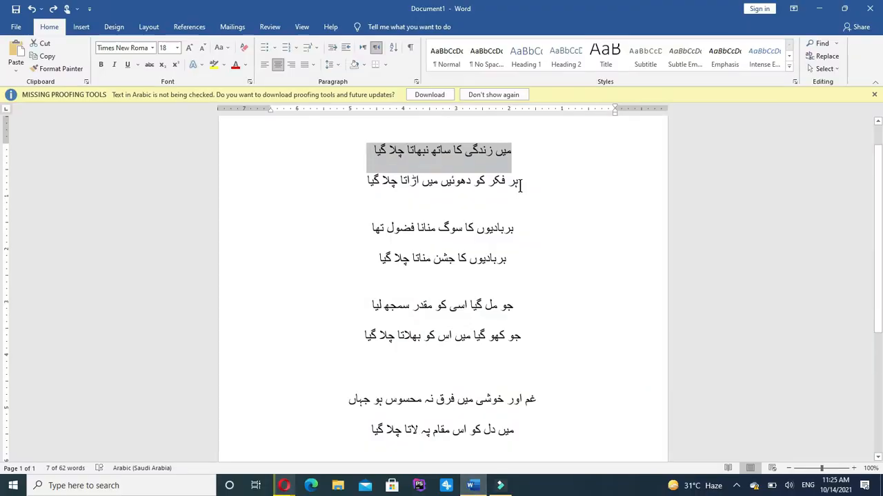
left_click_drag(518, 182, 369, 186)
key("ctrl+c")
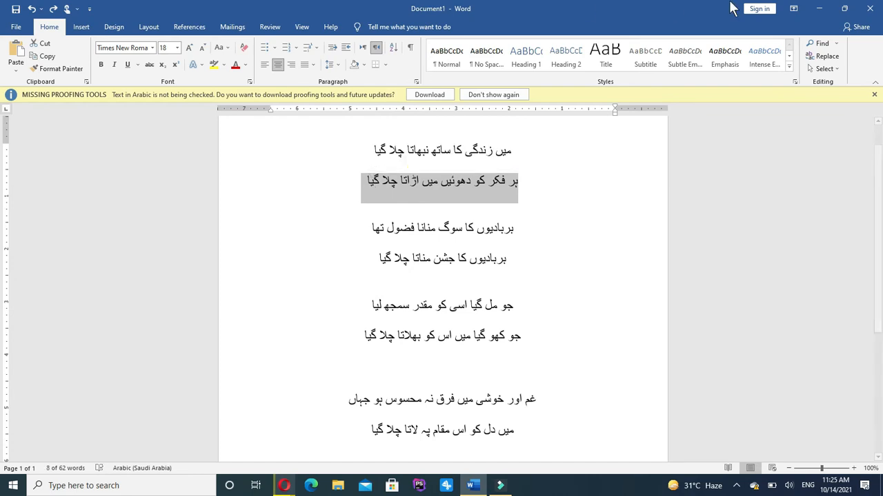
left_click(818, 15)
- Replace the lower heading's text on page 2 with the copied second line, remove its trailing empty line and nudge it slightly down
double_click(640, 321)
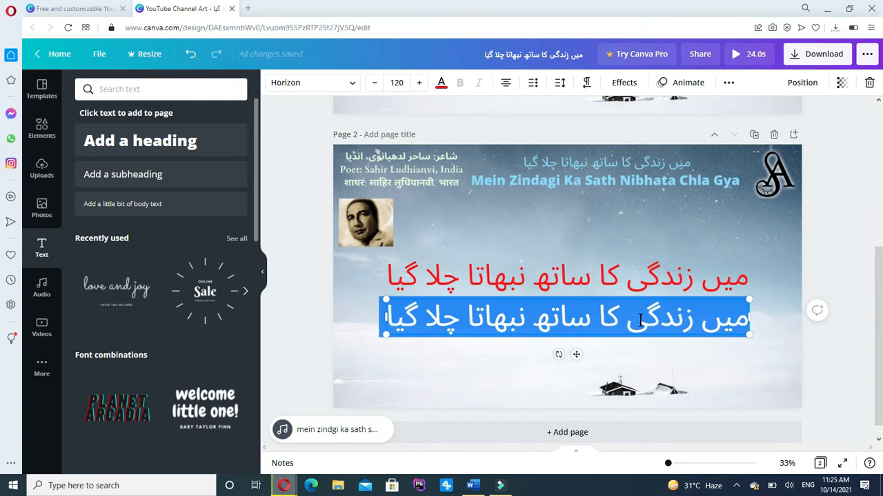
key("ctrl+v")
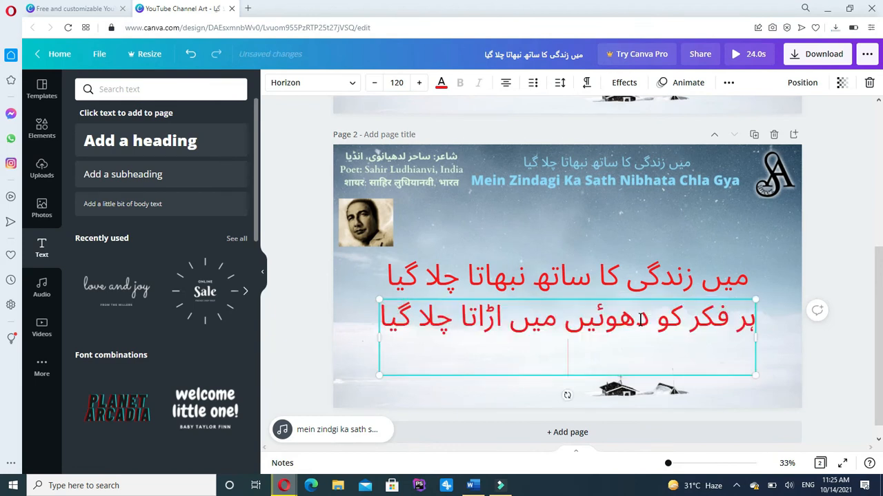
key("BackSpace")
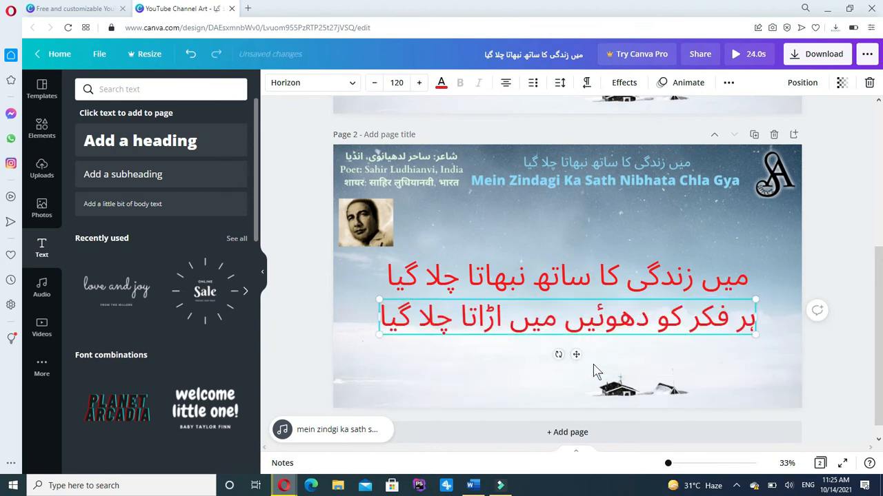
left_click_drag(573, 354, 573, 356)
- Set the timing of page 2 to 18.0 seconds
left_click(551, 231)
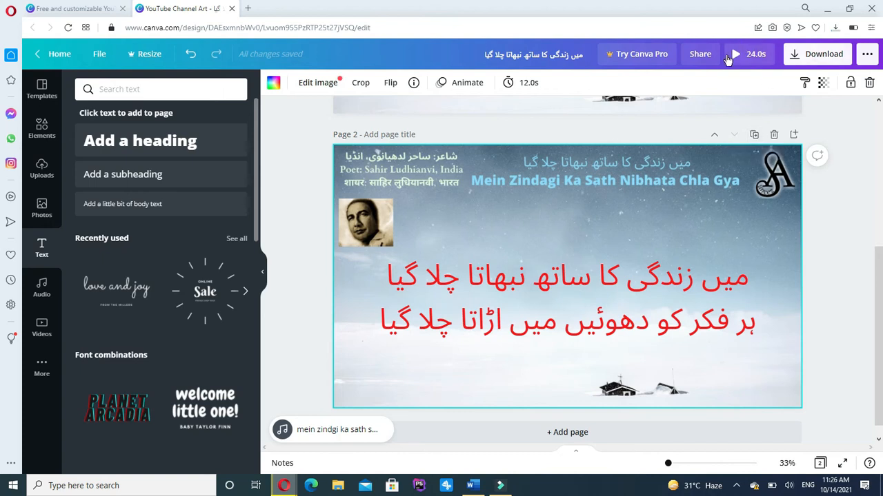
left_click(517, 84)
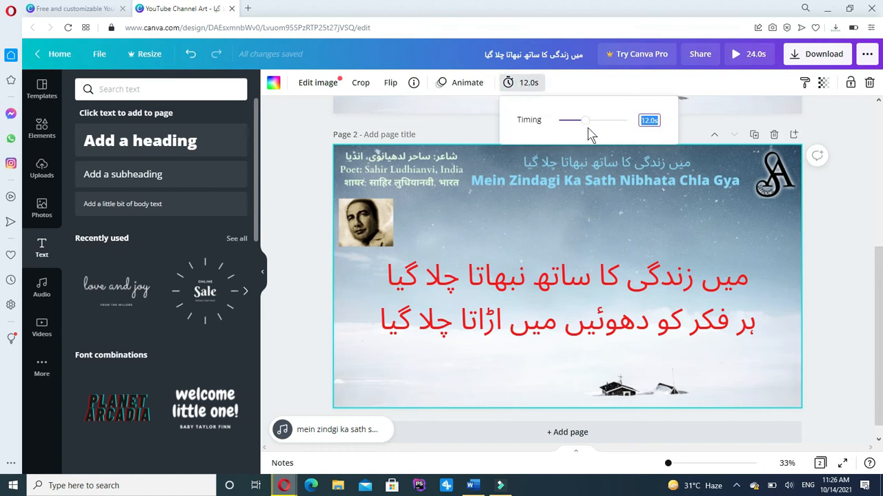
left_click(587, 121)
left_click_drag(587, 120, 601, 122)
left_click(550, 208)
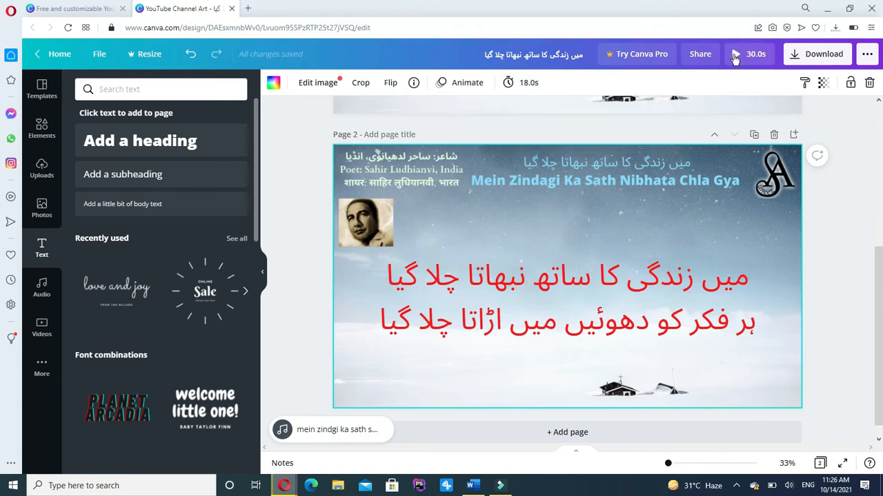
- Preview the video, close the preview and set the timing of page 2 to 17.5 seconds
left_click(735, 55)
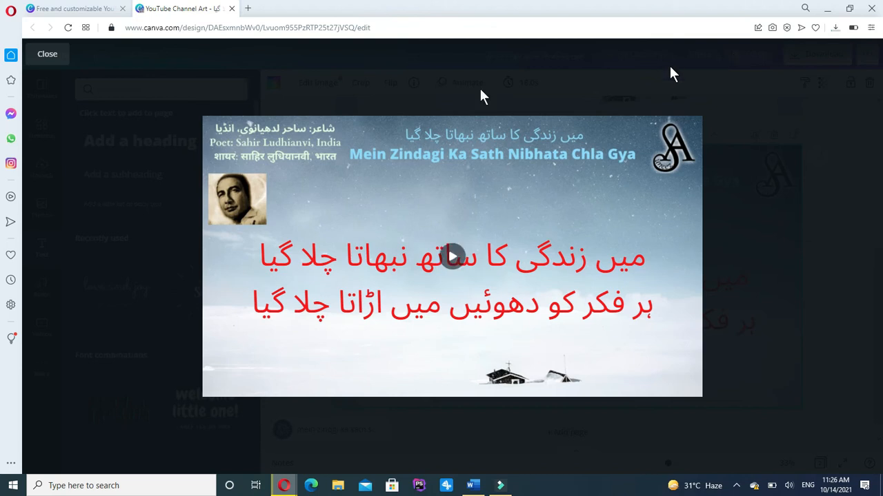
left_click(47, 54)
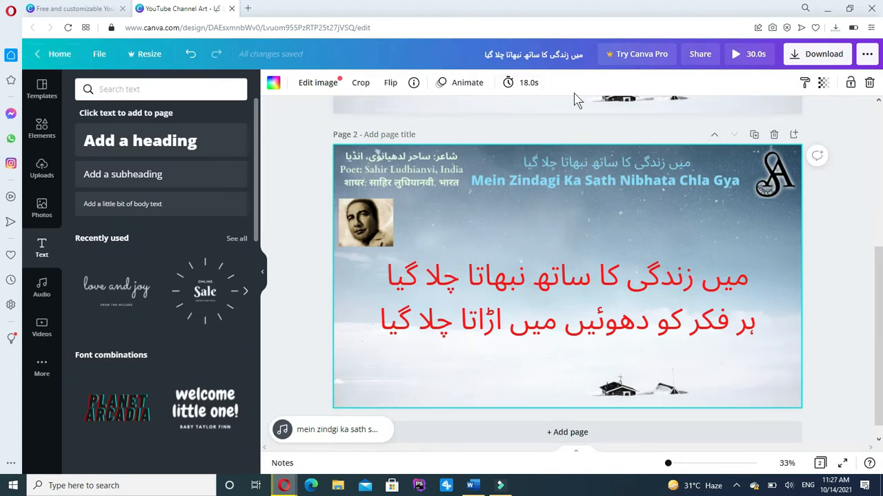
left_click(529, 83)
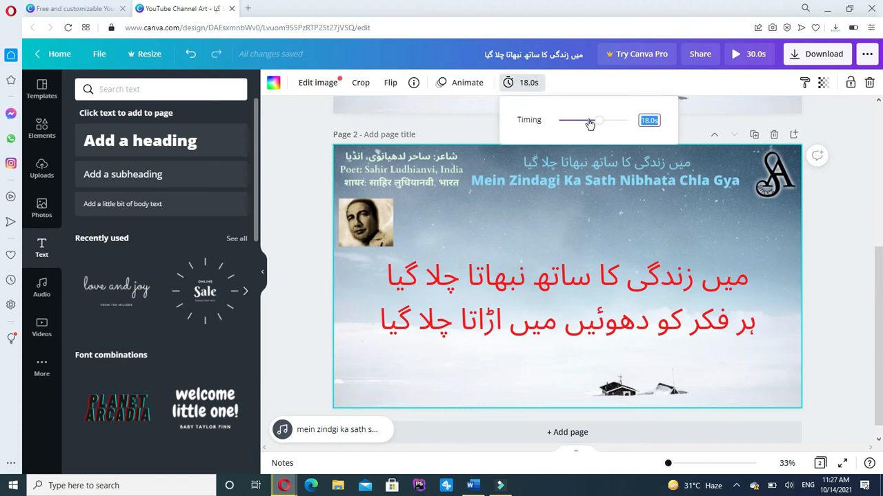
left_click_drag(601, 122, 597, 122)
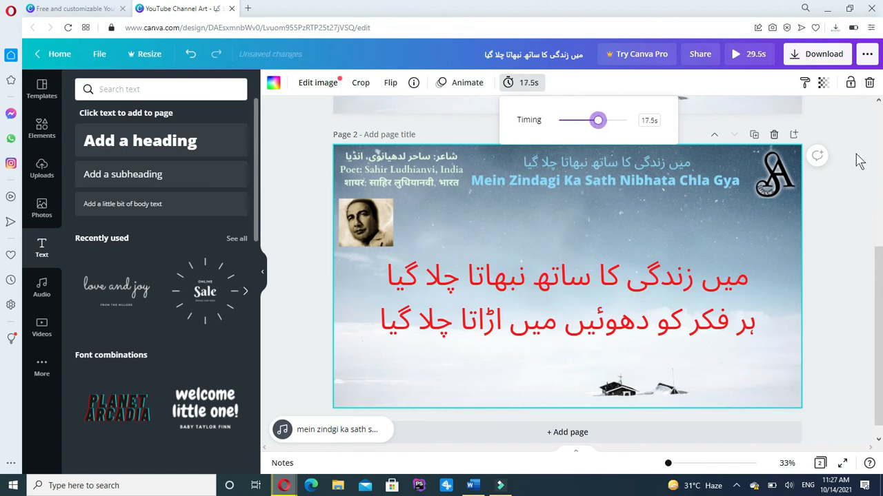
left_click(763, 104)
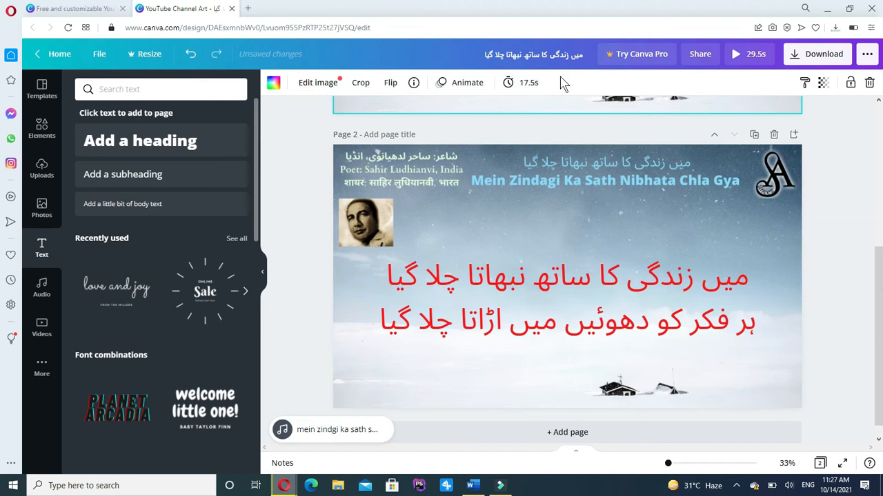
- Set the timing of page 1 to 12.5 seconds
scroll(835, 164, "up", 3)
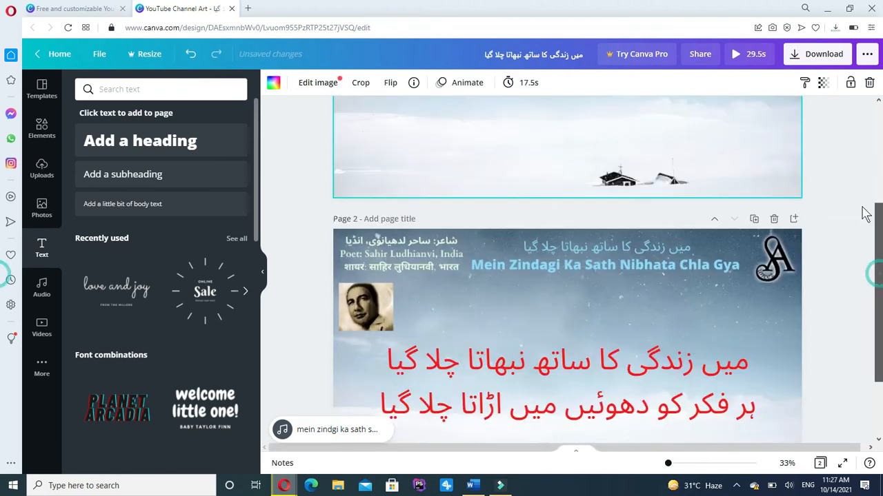
left_click(634, 233)
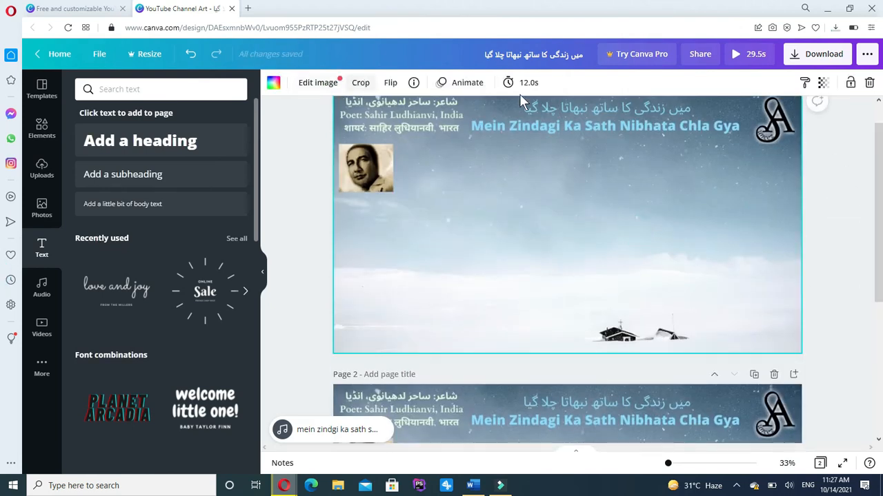
left_click(528, 84)
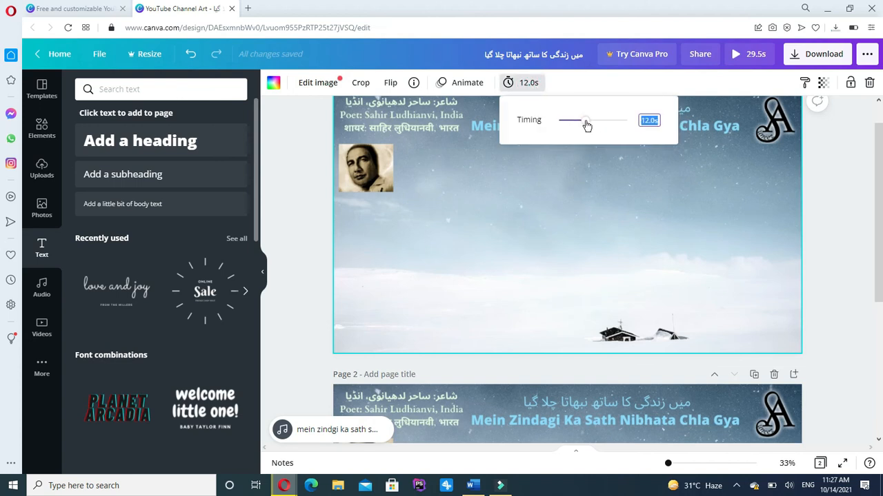
left_click_drag(586, 125, 585, 123)
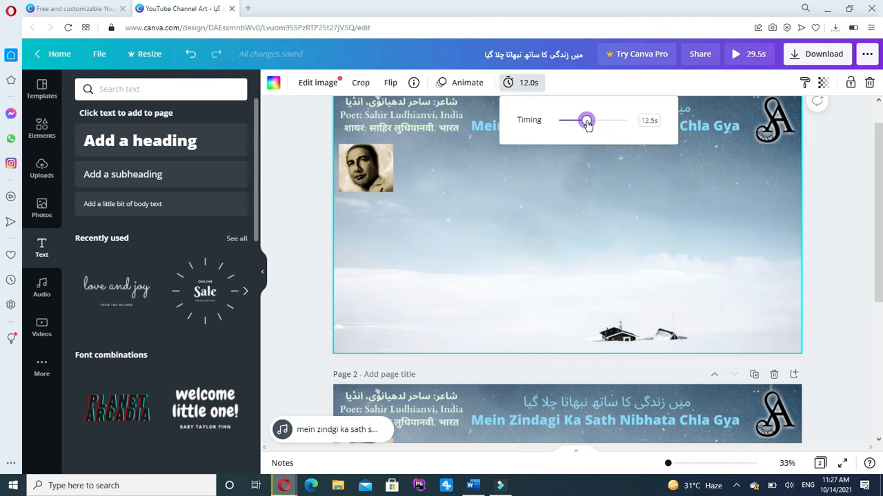
left_click(629, 207)
- Duplicate page 2 and select the upper poem line on the new page 3
left_click_drag(881, 219, 881, 361)
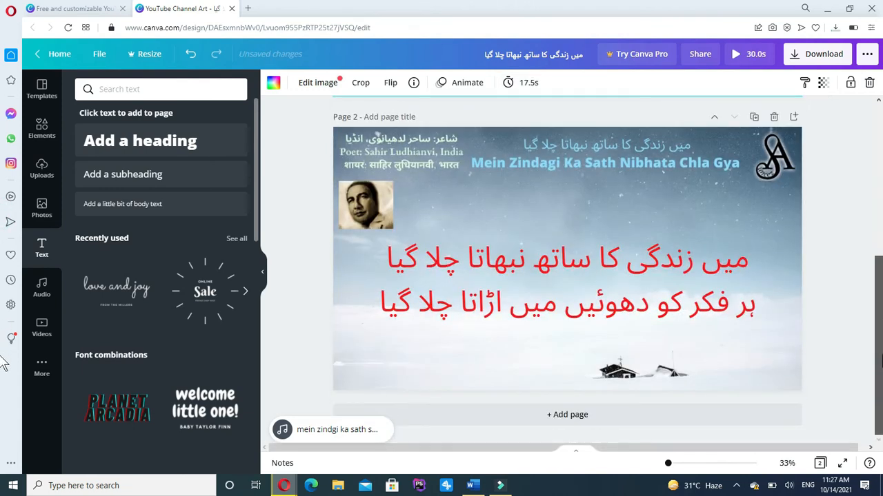
left_click(756, 122)
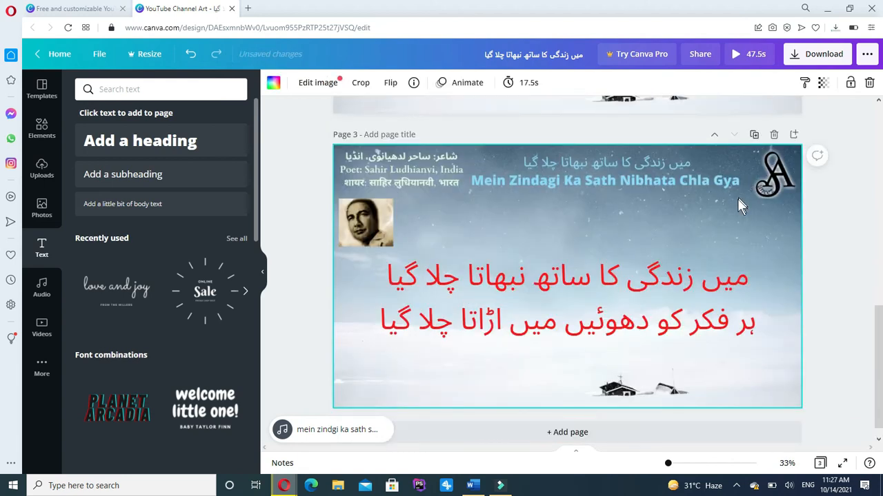
left_click(679, 291)
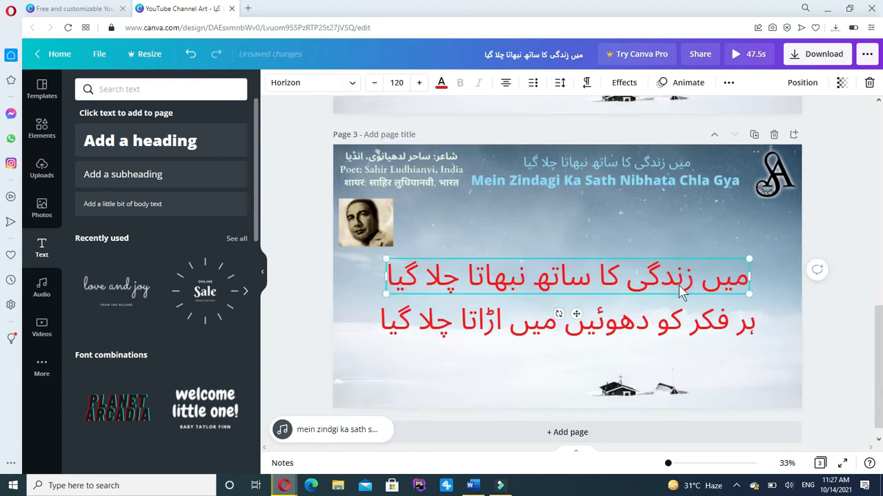
- Switch to Word, copy the poem's third line "بربادیوں کا سوگ منانا فضول تھا", and return to the Canva design
left_click(471, 488)
left_click_drag(515, 227, 374, 230)
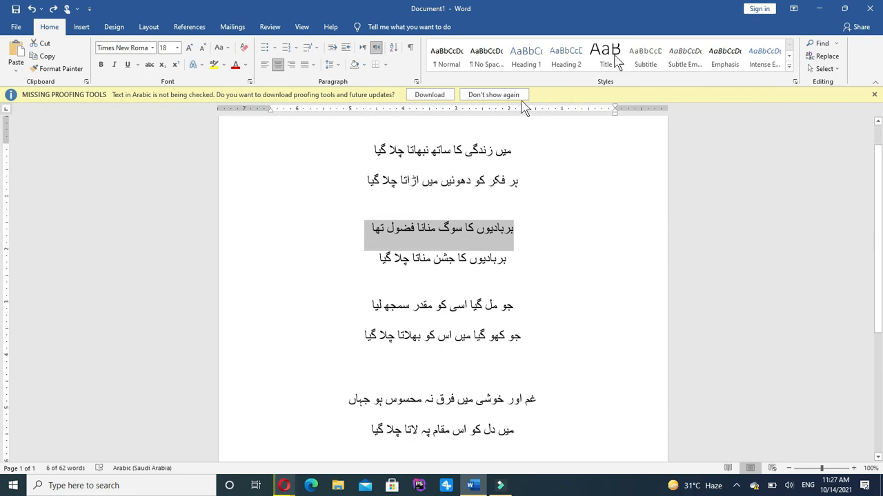
left_click(820, 9)
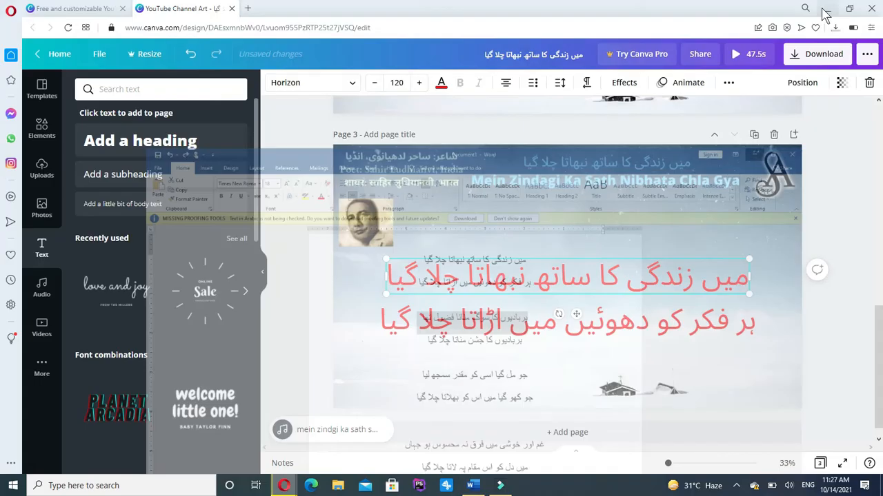
- Replace the whole upper line on page 3 with "بربادیوں کا سوگ منانا فضول تھا" and remove the empty line below it
left_click(635, 274)
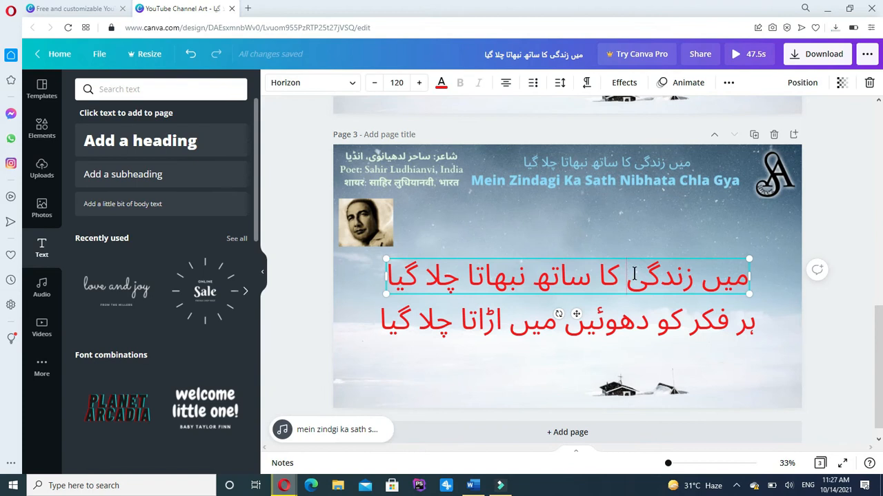
key("ctrl+a")
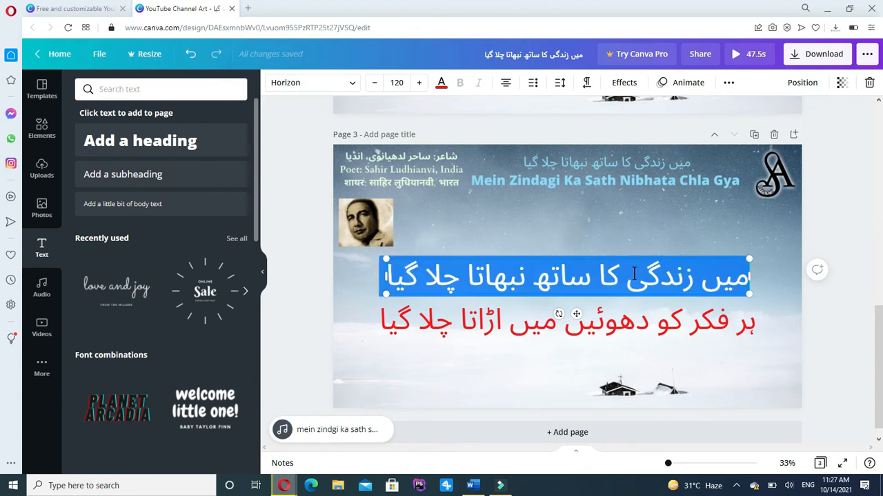
type("بربادیوں کا سوگ منانا فضول تھا ہر فکر کو دھوئیں میں اڑاتا چلا گیا")
key("BackSpace")
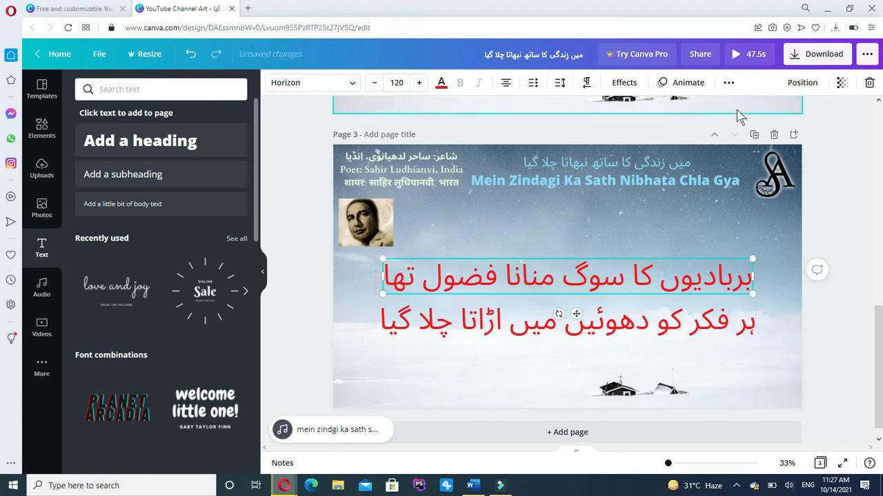
- Switch to Word, copy the poem's fourth line "بربادیوں کا جشن مناتا چلا گیا", and return to the Canva design
left_click(827, 8)
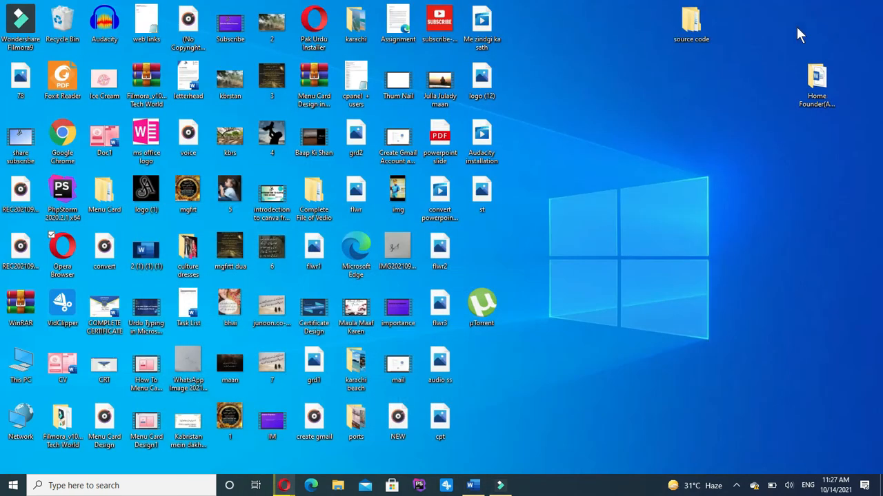
left_click(472, 486)
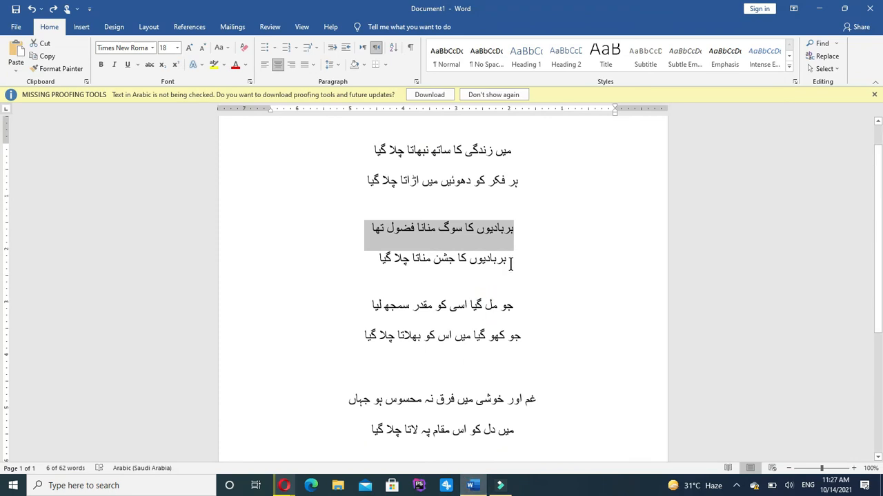
left_click_drag(511, 263, 376, 252)
key("ctrl+c")
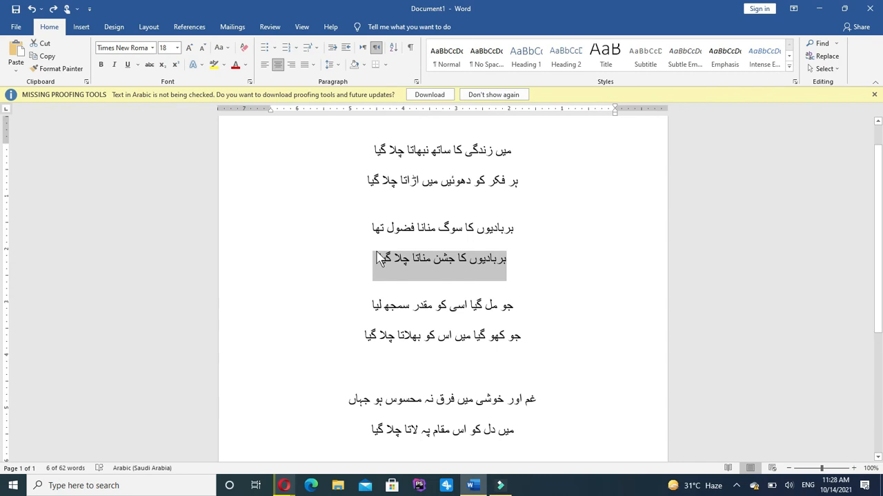
mouse_move(289, 486)
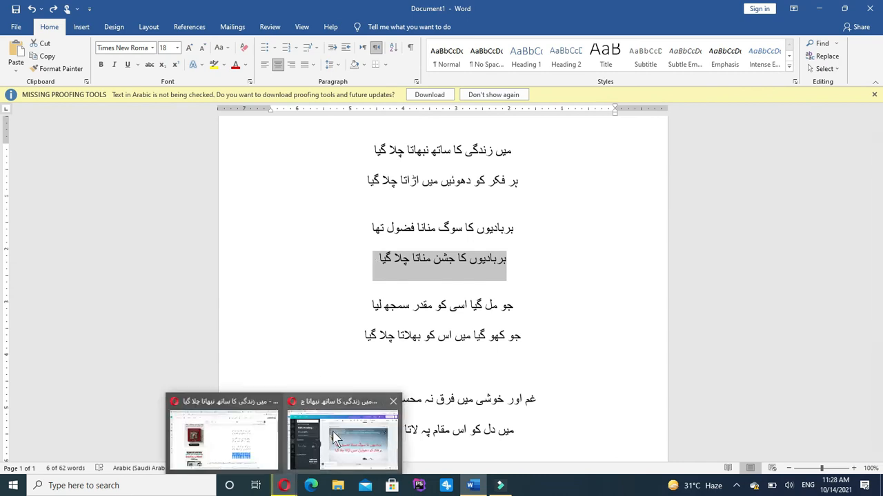
left_click(333, 435)
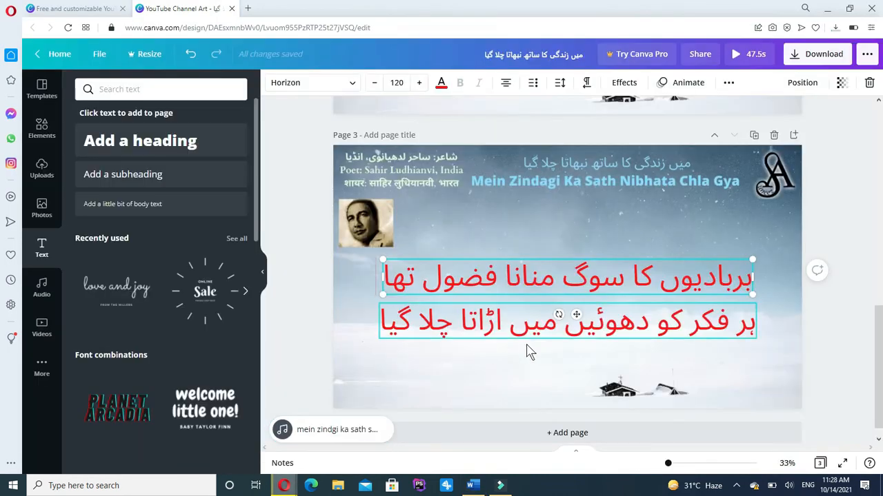
- Replace the whole lower line on page 3 with "بربادیوں کا جشن مناتا چلا گیا" and remove the empty line below it
left_click(539, 326)
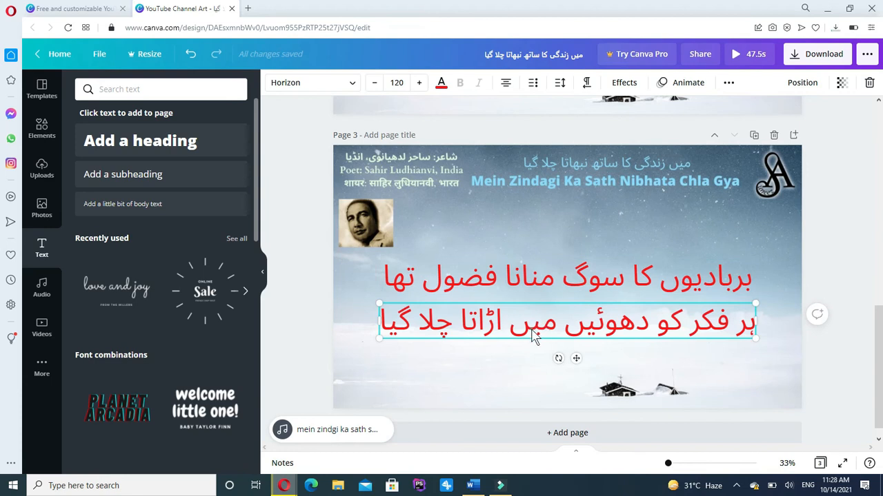
left_click(531, 324)
key("ctrl+a")
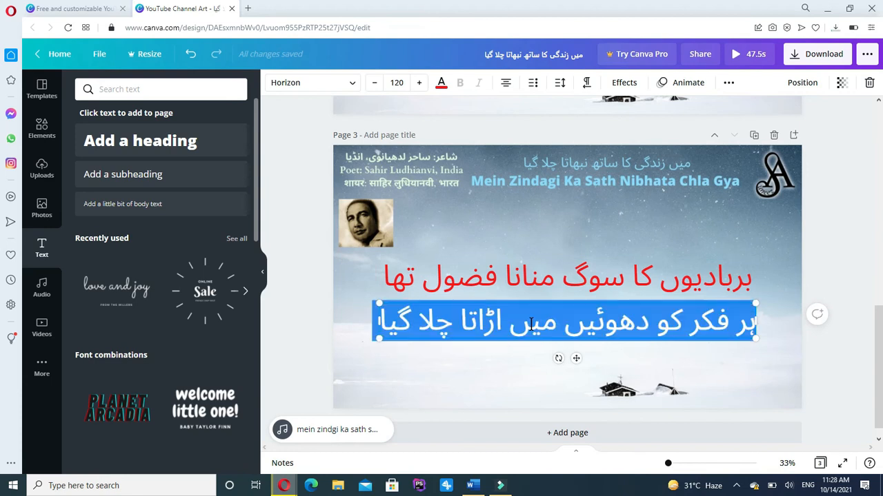
key("ctrl+v")
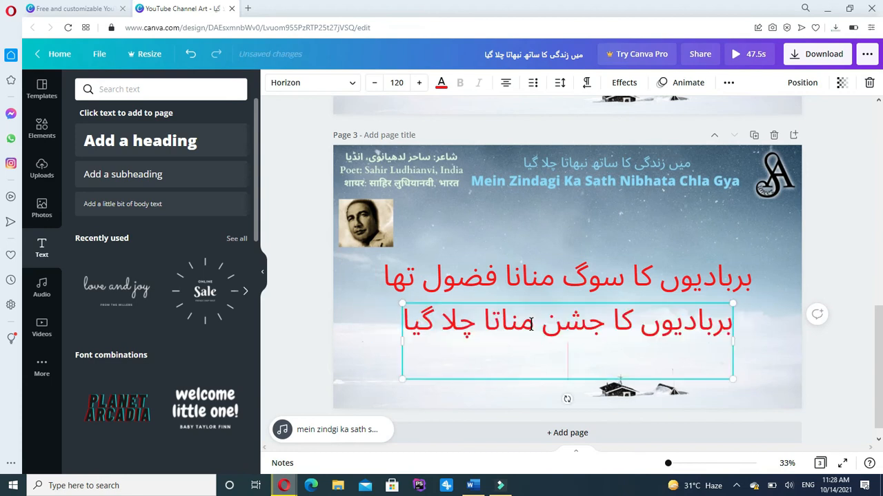
key("BackSpace")
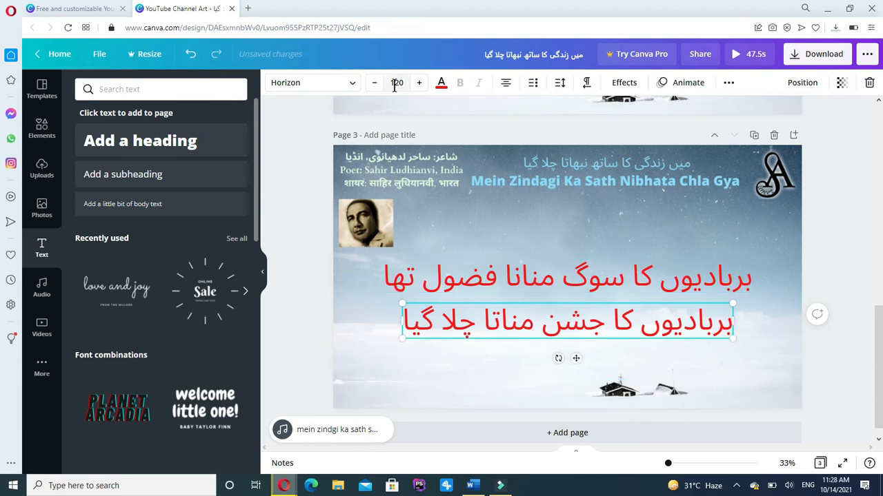
- Increase the font size of the lower poem line on page 3 to 125
left_click(418, 83)
left_click(418, 83)
left_click(418, 84)
left_click(419, 83)
left_click(418, 84)
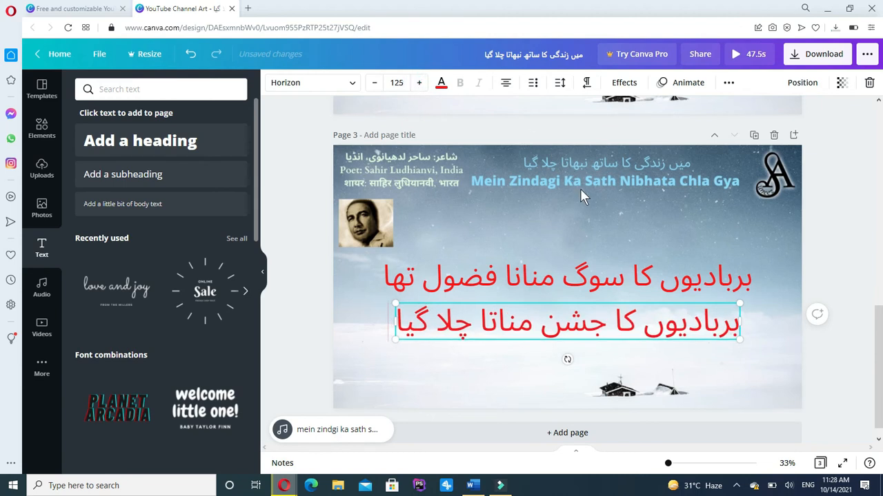
- Apply the Block text animation to the lower and upper poem lines on page 3
left_click(681, 87)
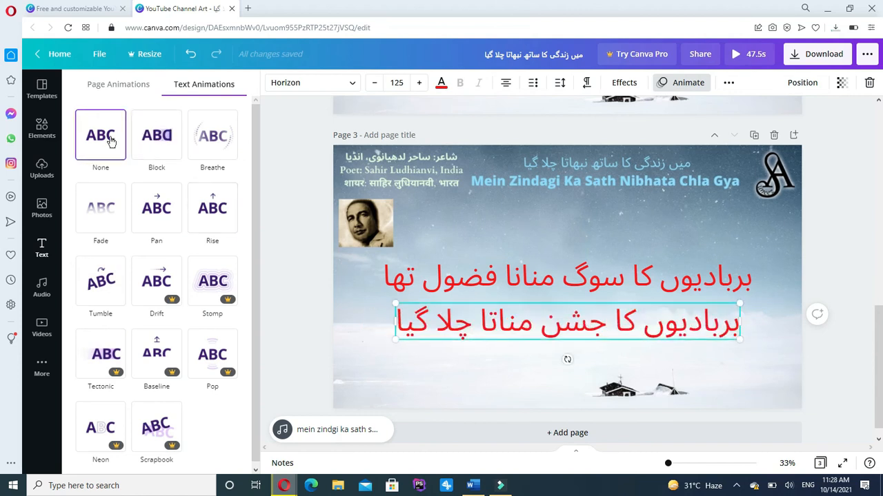
left_click(161, 140)
left_click(443, 289)
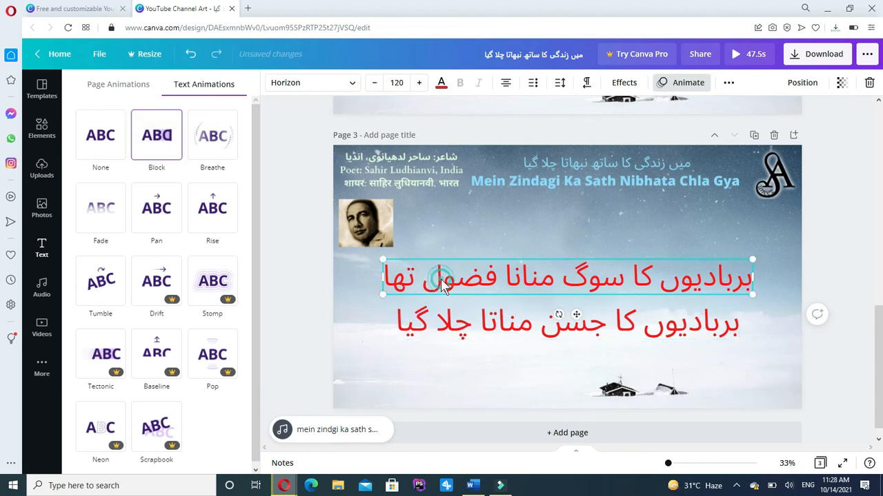
left_click(155, 149)
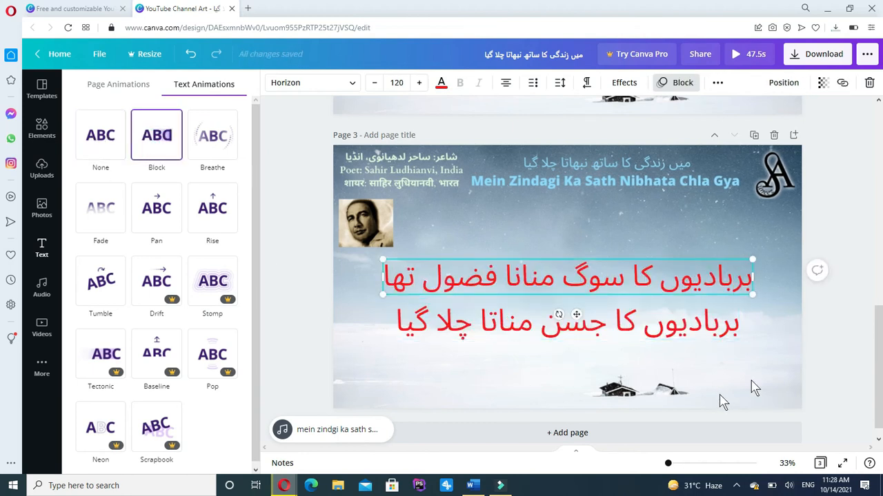
- Apply the Rise text animation to the upper and lower poem lines on page 2
left_click_drag(882, 366, 882, 297)
left_click(671, 196)
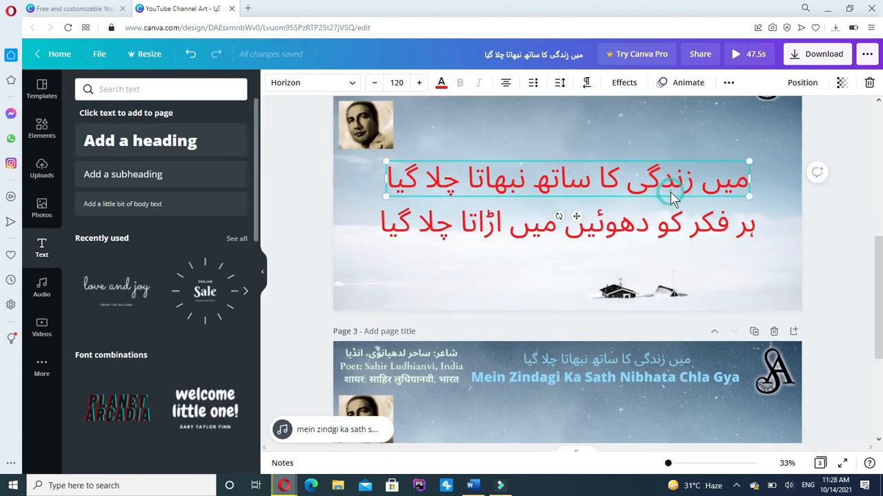
left_click(686, 82)
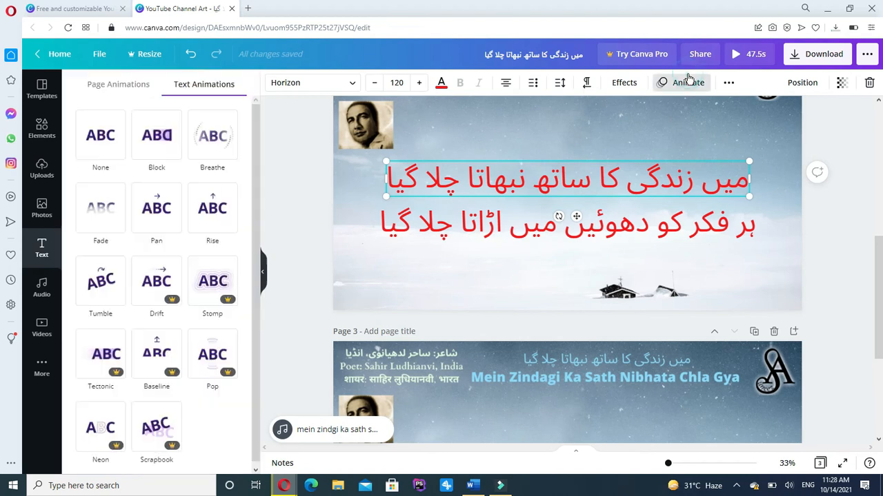
left_click(207, 227)
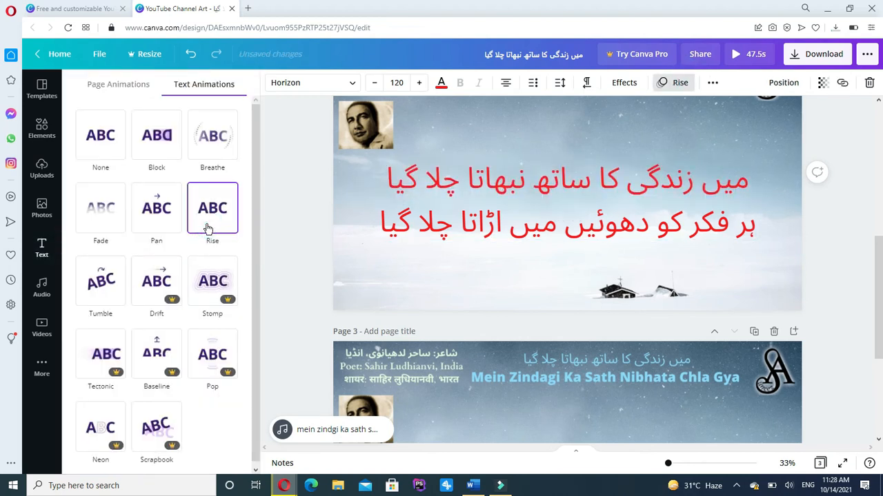
left_click(409, 236)
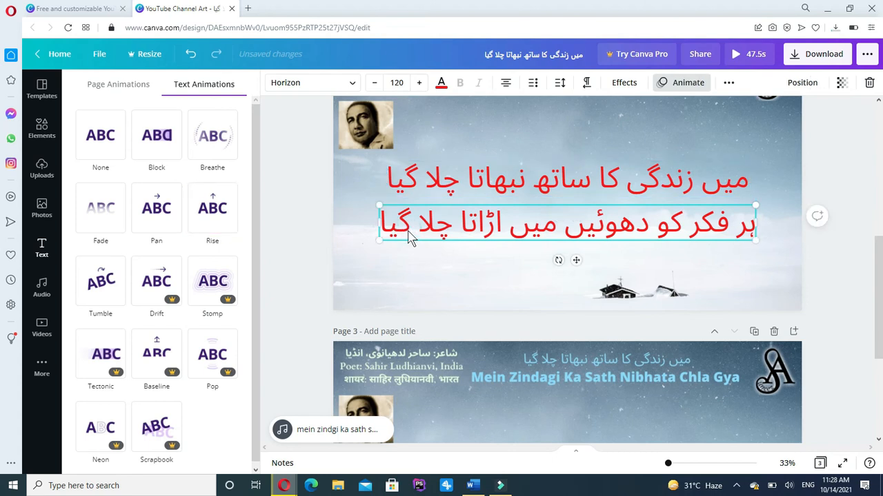
left_click(215, 229)
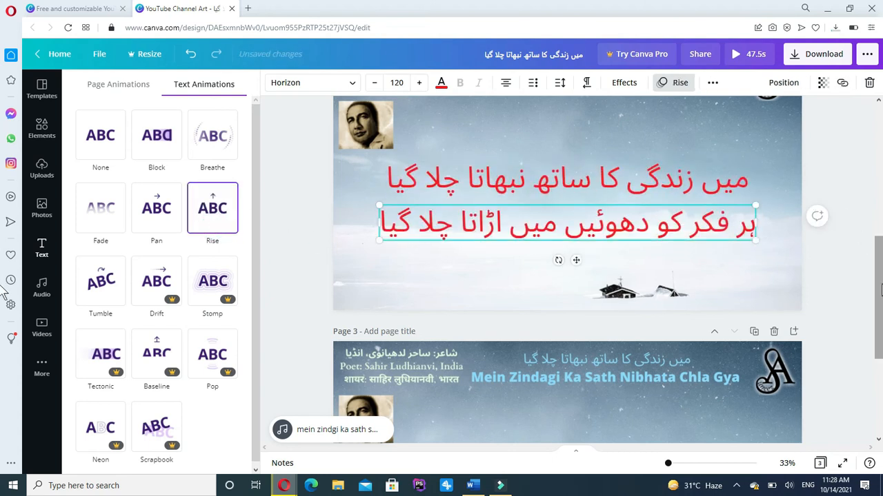
left_click_drag(877, 290, 882, 264)
left_click(673, 82)
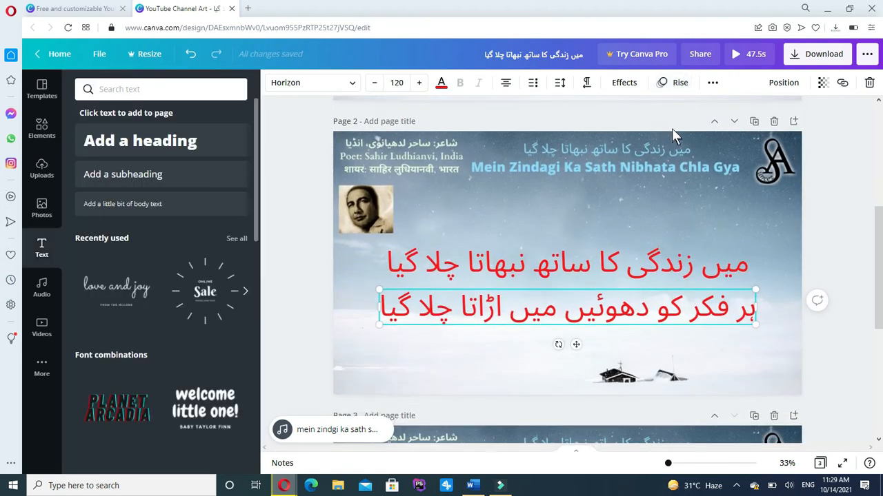
left_click(694, 204)
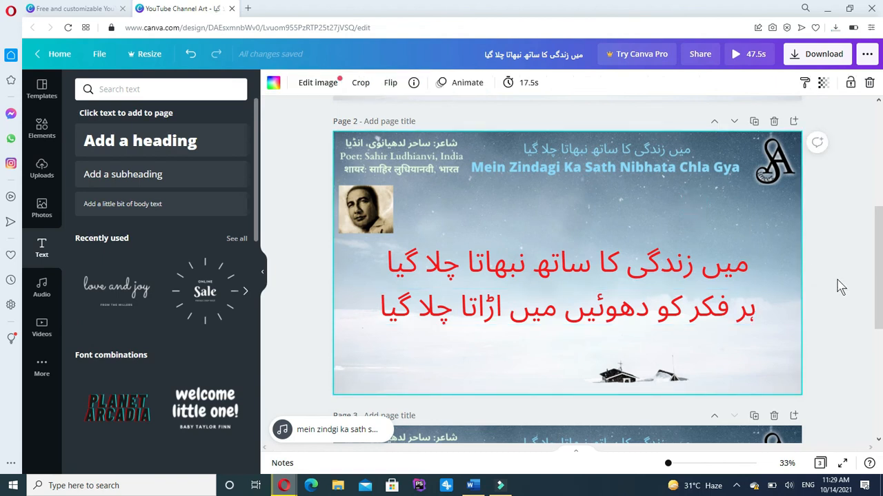
- Play the video preview to check the pages, animations and audio timing, and close the preview
left_click_drag(882, 270, 878, 344)
left_click(611, 293)
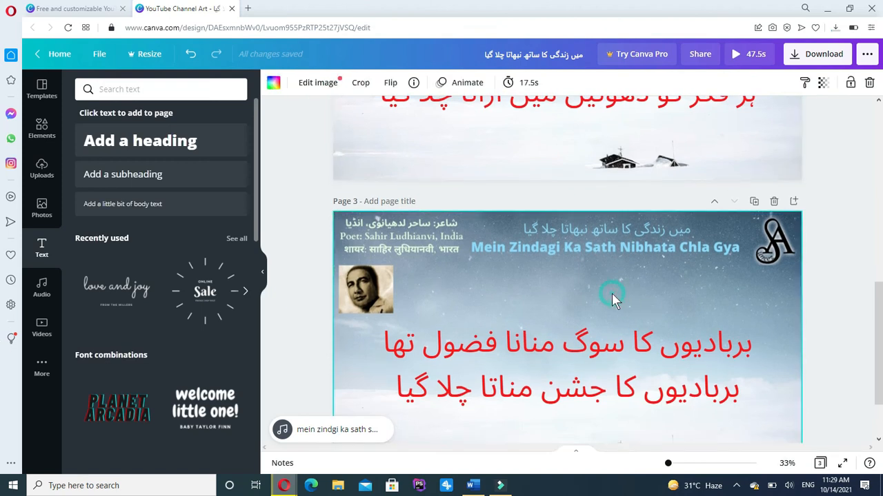
left_click(736, 55)
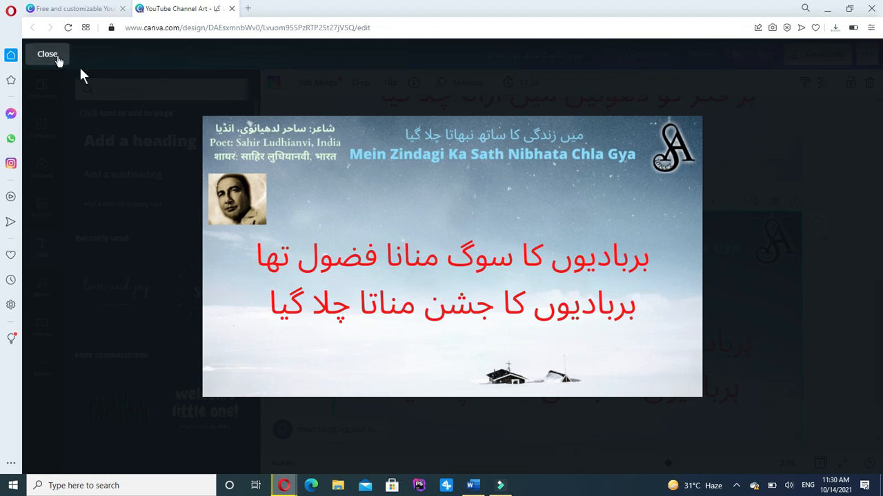
mouse_move(327, 209)
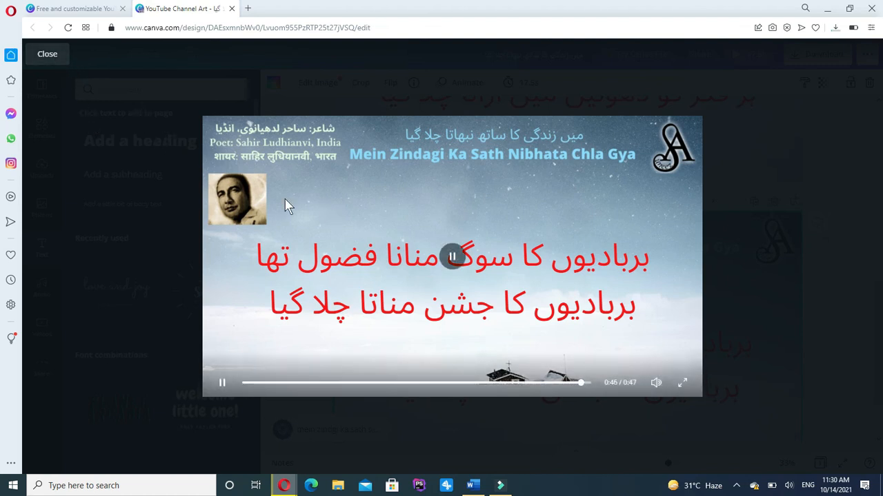
left_click(47, 55)
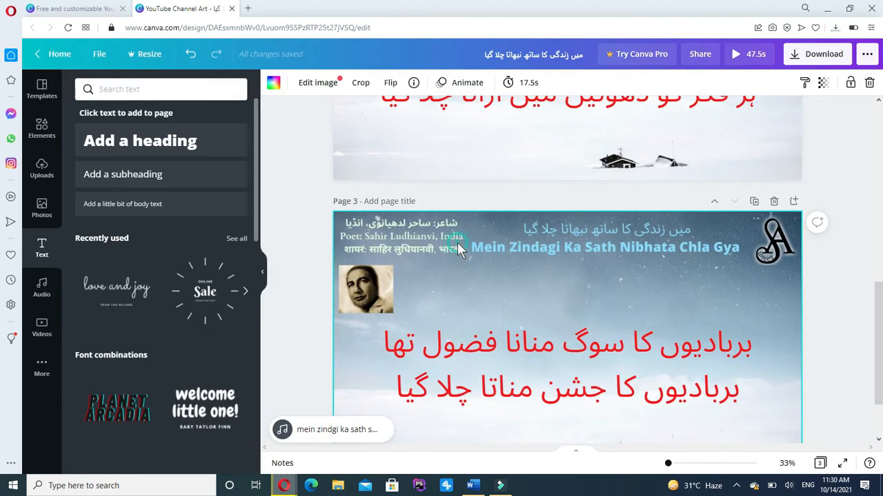
- Shorten the duration of page 3 to 15.5 seconds
left_click(529, 83)
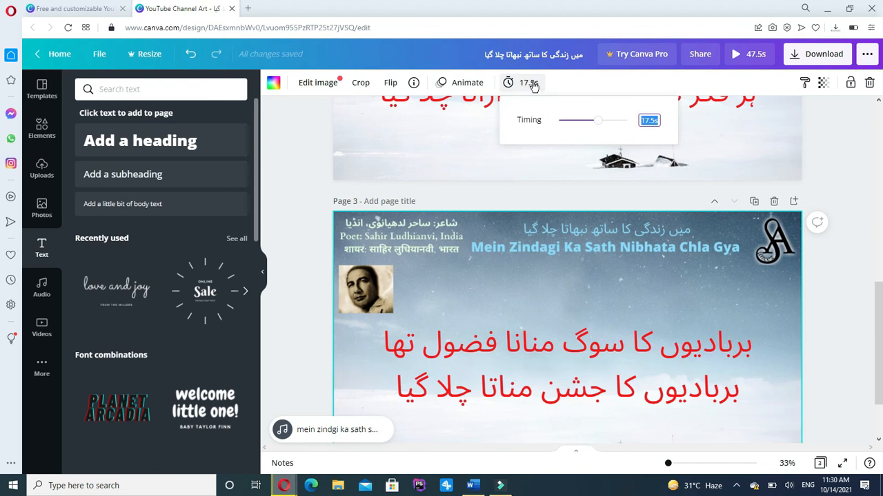
left_click_drag(597, 120, 595, 123)
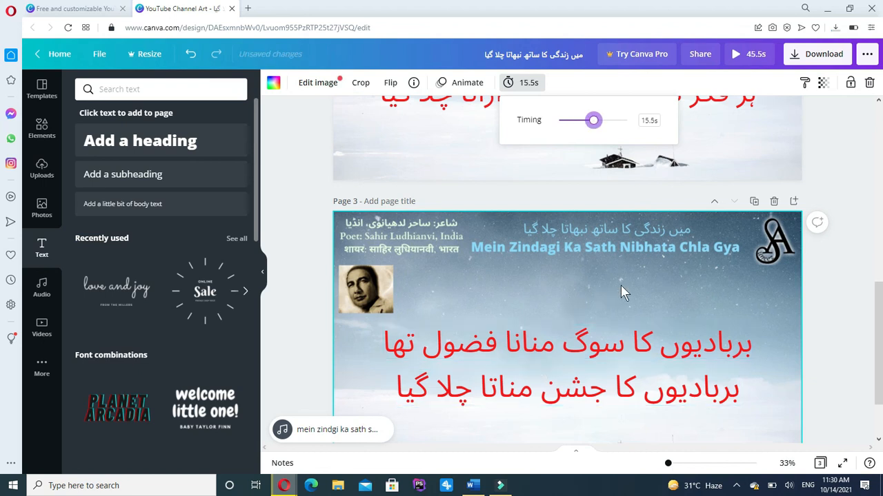
left_click(571, 303)
left_click_drag(881, 336, 881, 397)
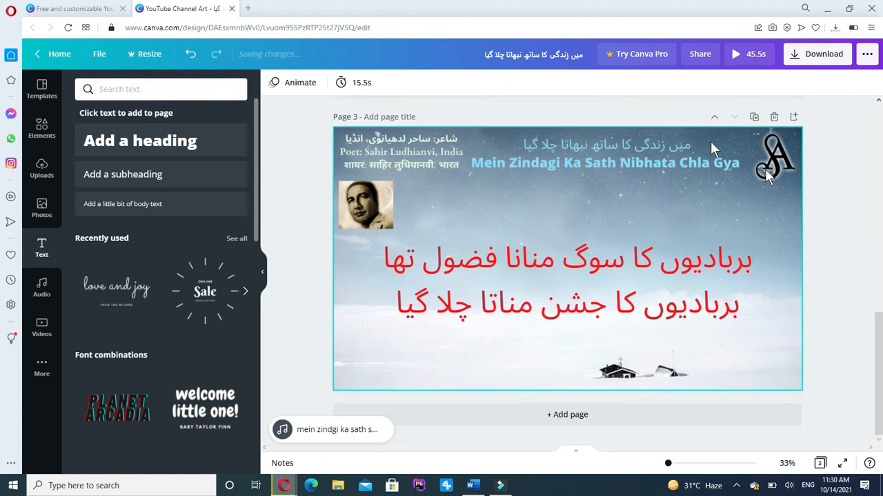
left_click(794, 59)
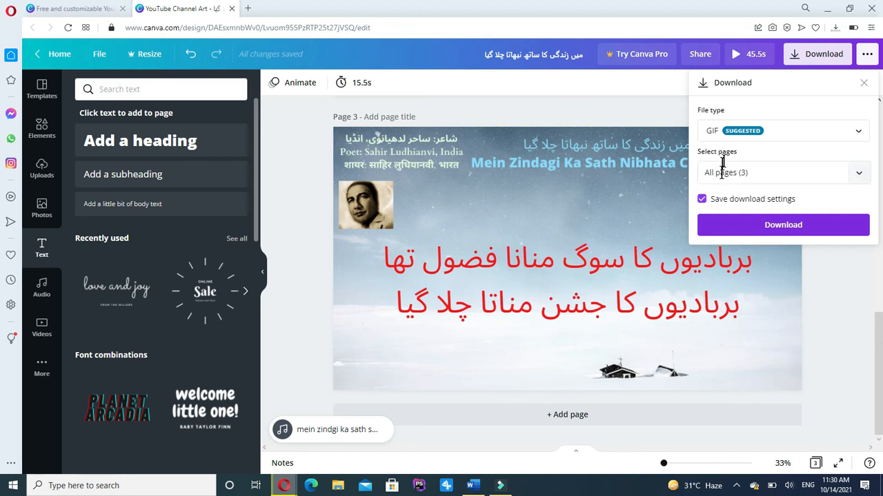
left_click(604, 230)
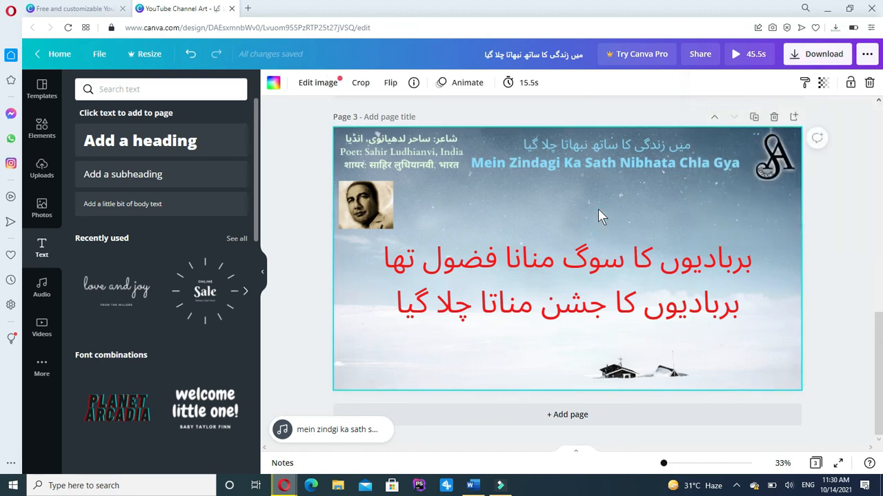
left_click(469, 83)
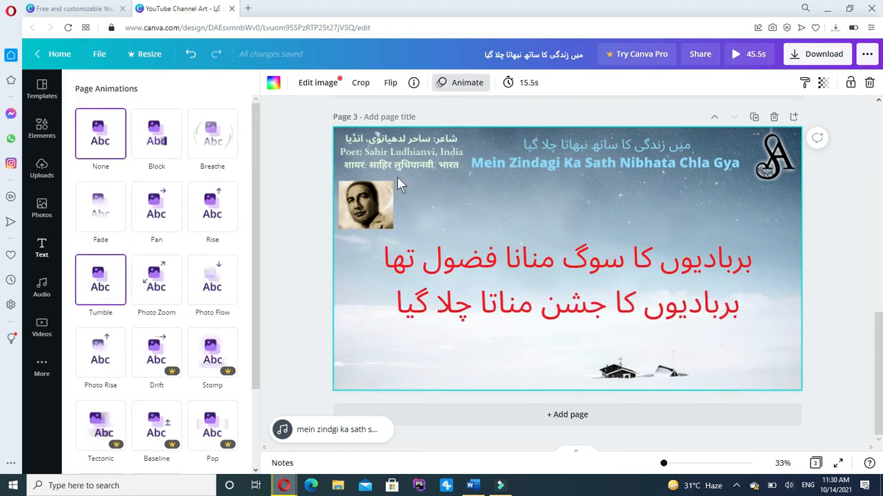
- Set the download file type to MP4 Video, keeping all 3 pages selected
left_click(824, 58)
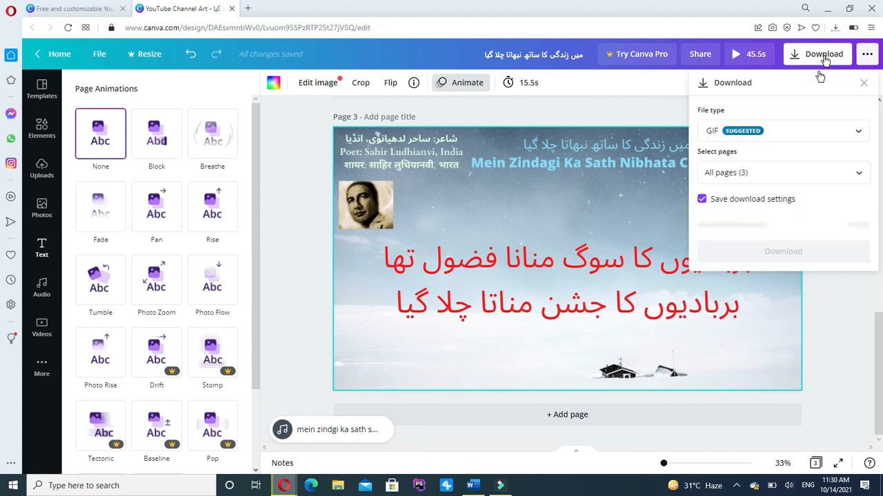
left_click(858, 134)
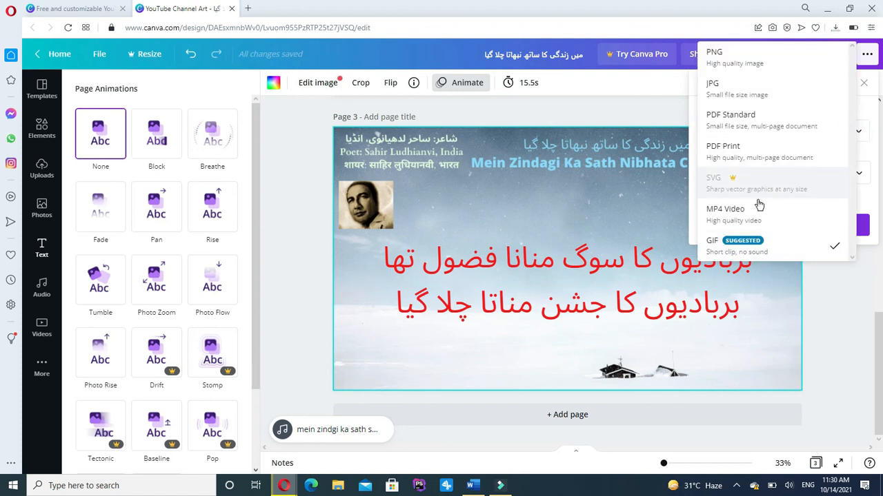
left_click(749, 211)
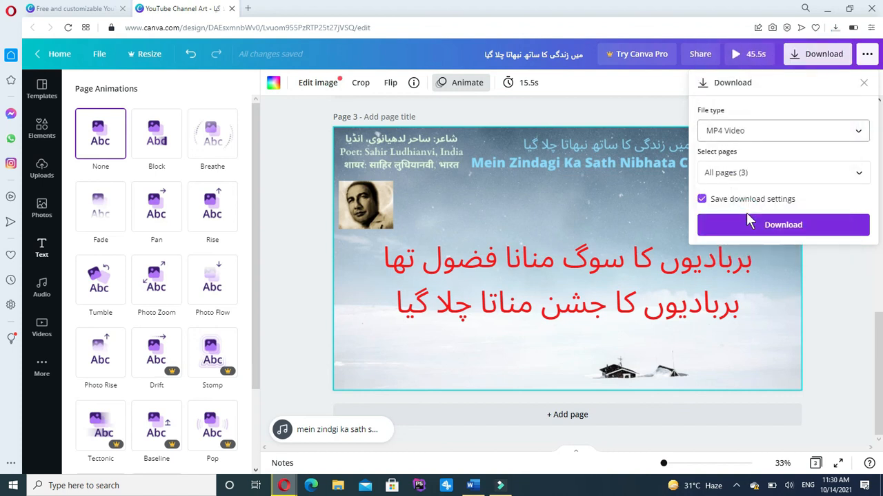
left_click(859, 175)
left_click(856, 173)
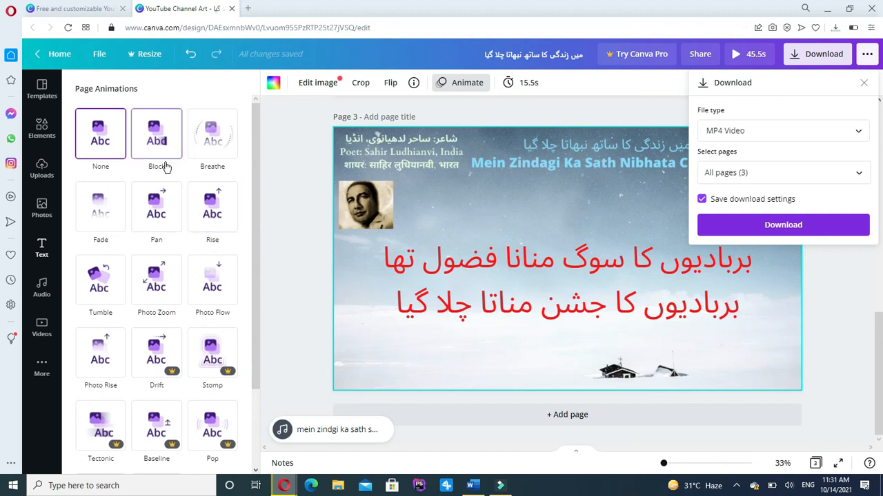
- Leave the download settings and collapse the side panel to give the page more room
left_click(40, 93)
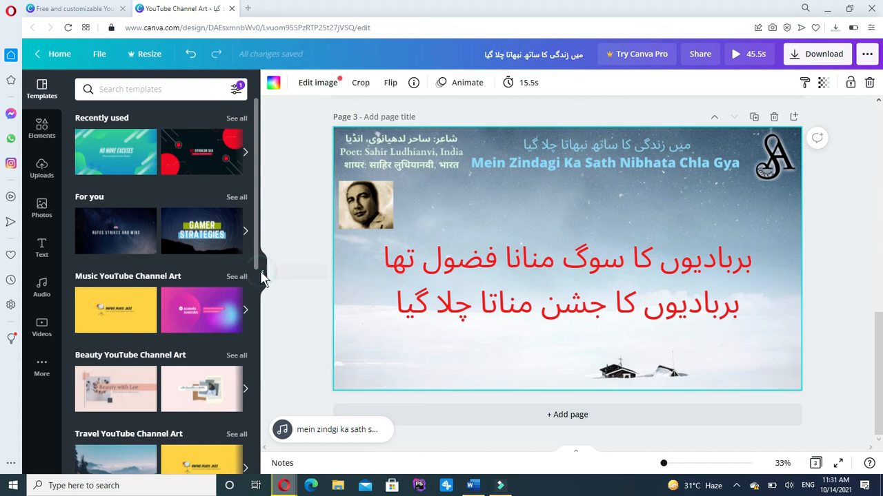
left_click(262, 275)
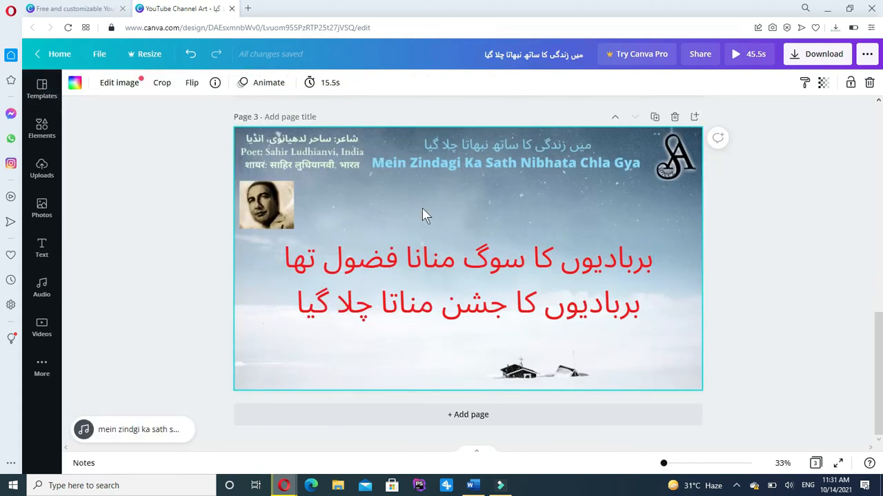